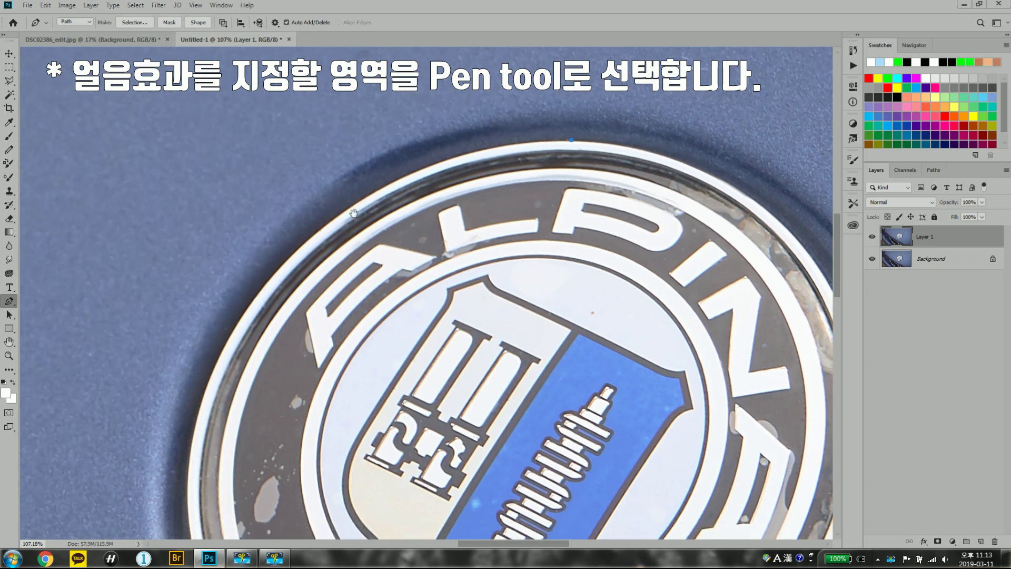
Trace the ALPINA badge's outer chrome edge with curved Pen tool anchors from the upper-left side around the bottom to the lower right
drag(269, 309, 228, 373)
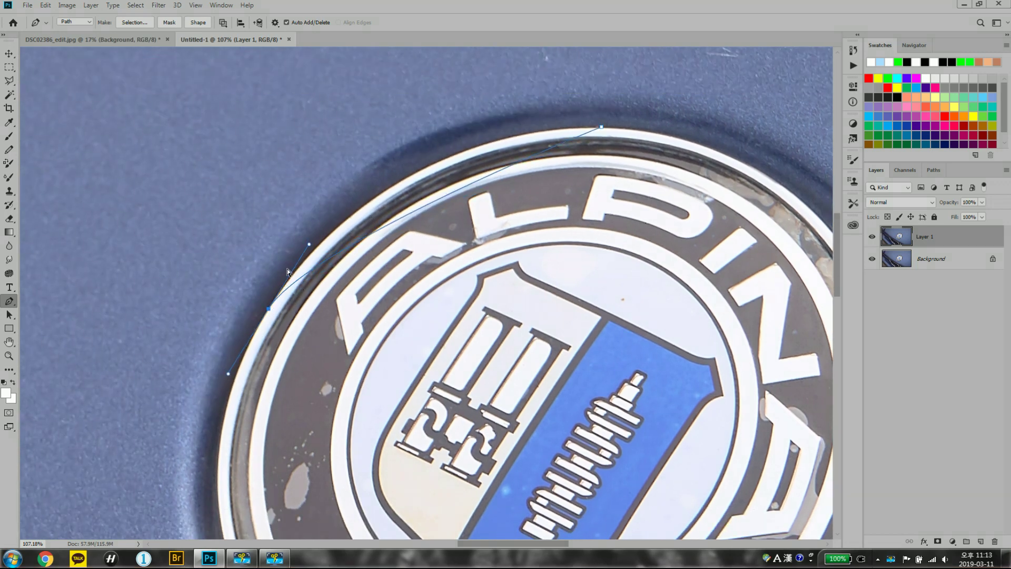
drag(310, 245, 393, 115)
scroll(394, 116, down, 5)
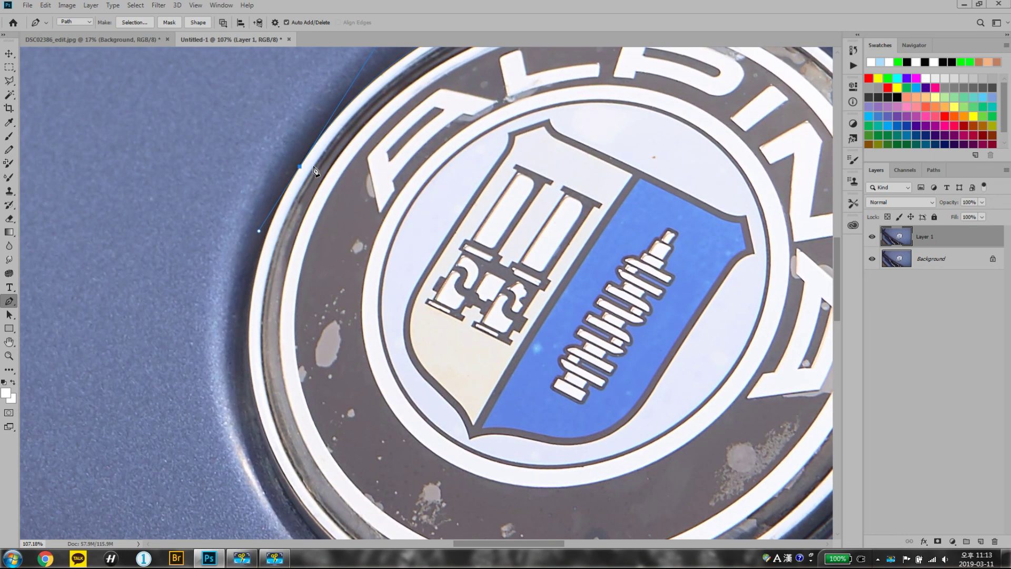
scroll(301, 170, down, 5)
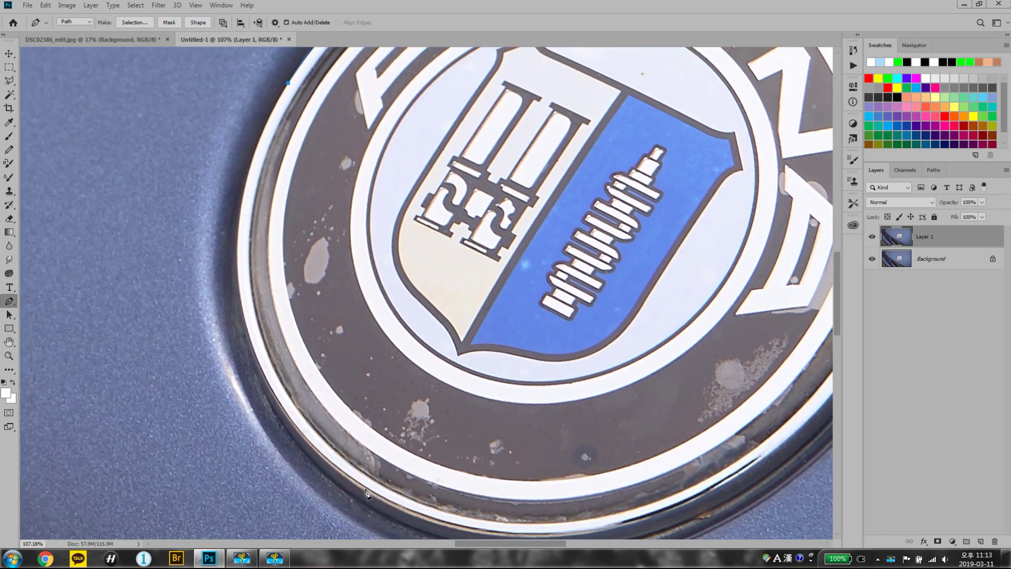
drag(375, 497, 133, 327)
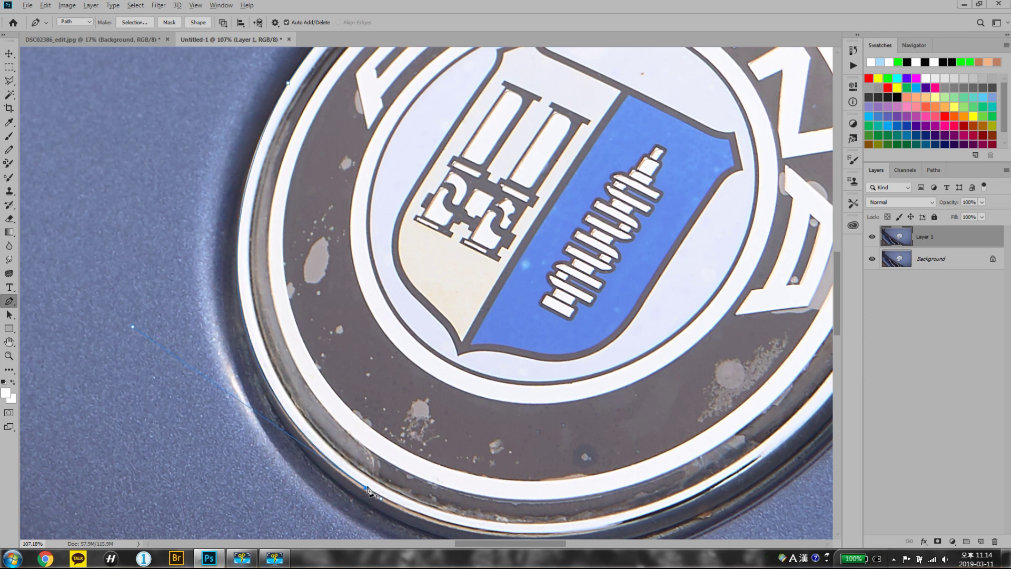
scroll(370, 492, down, 2)
scroll(370, 491, right, 3)
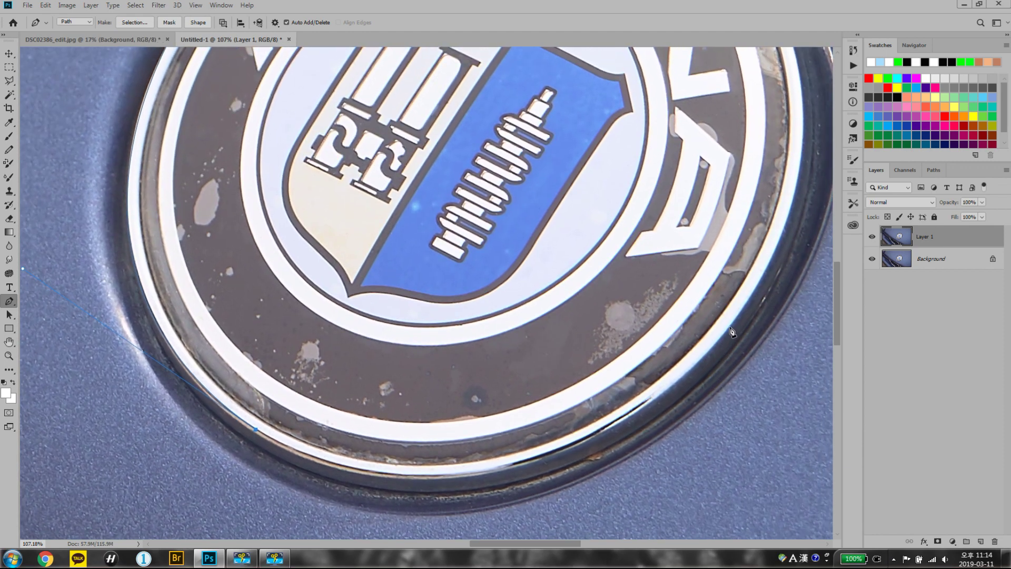
drag(744, 308, 506, 525)
Continue the curved Pen path up the badge's right edge and close it at the starting anchor on top
scroll(684, 248, up, 5)
scroll(685, 248, right, 3)
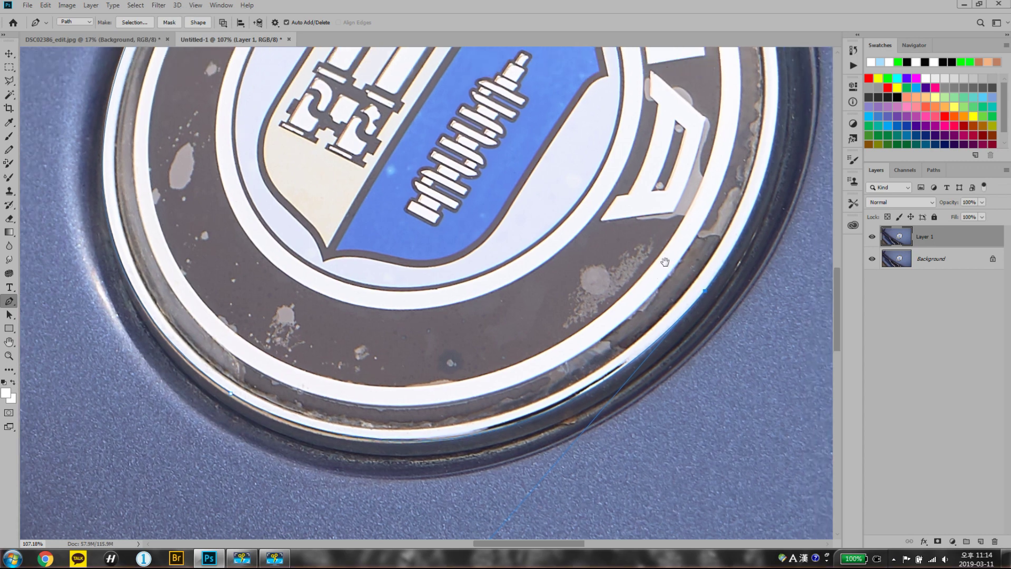
drag(606, 133, 583, 103)
drag(627, 167, 630, 165)
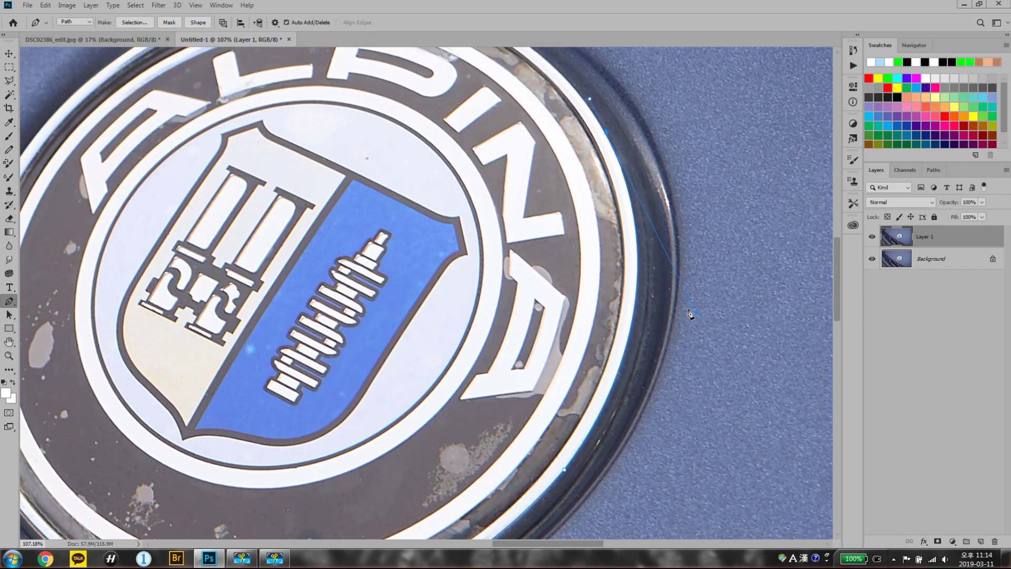
drag(658, 273, 664, 308)
drag(605, 210, 611, 234)
drag(558, 147, 616, 276)
drag(413, 174, 216, 160)
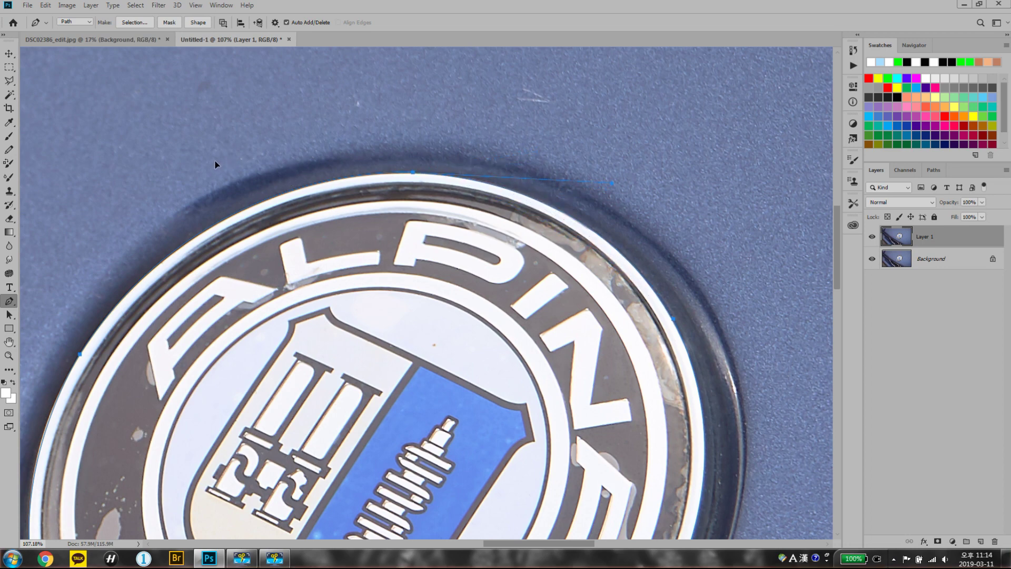
Convert the closed badge path into a new anti-aliased selection with a feather radius of 0 pixels
key(z)
scroll(445, 279, down, 5)
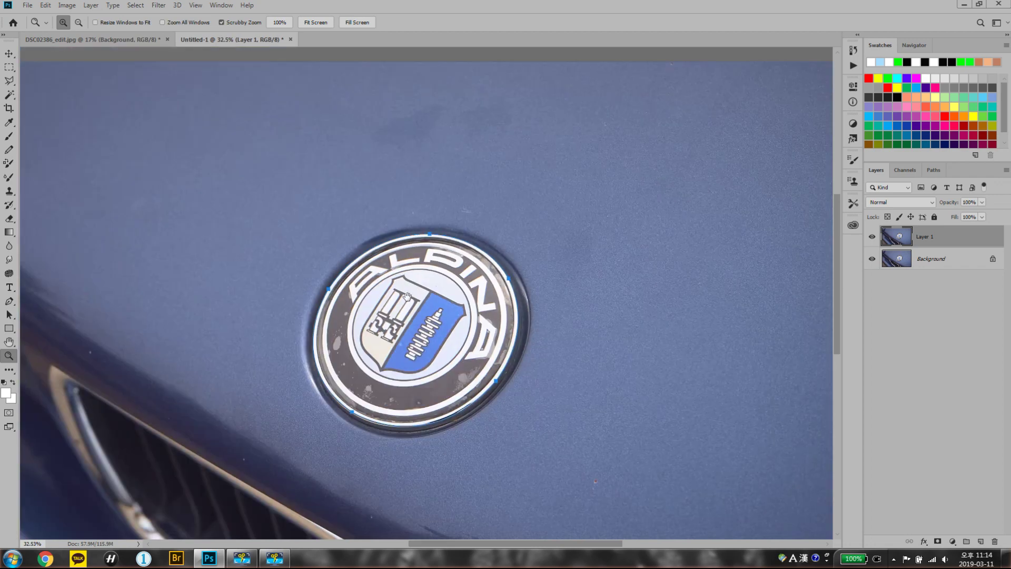
key(p)
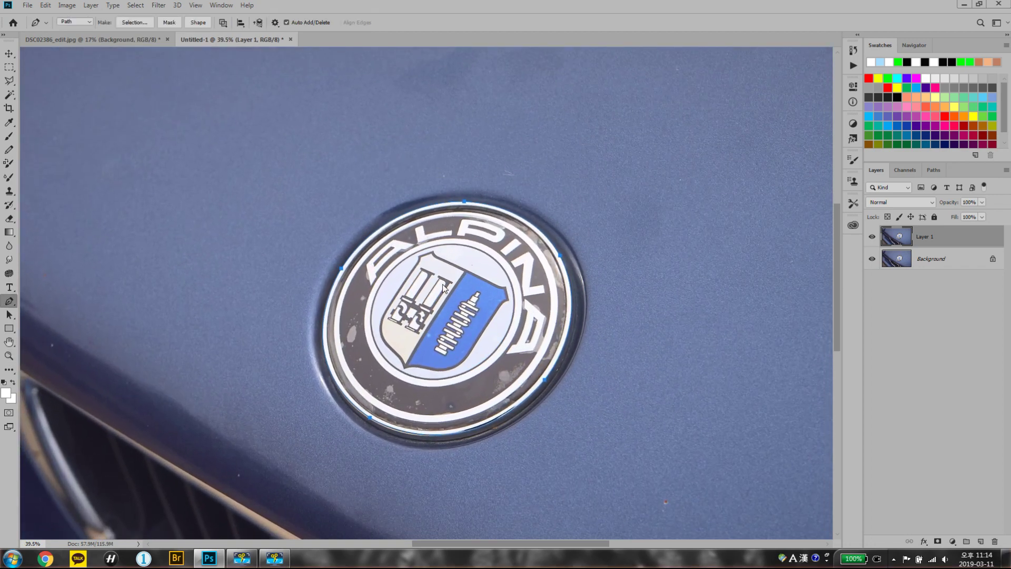
right_click(441, 289)
click(491, 333)
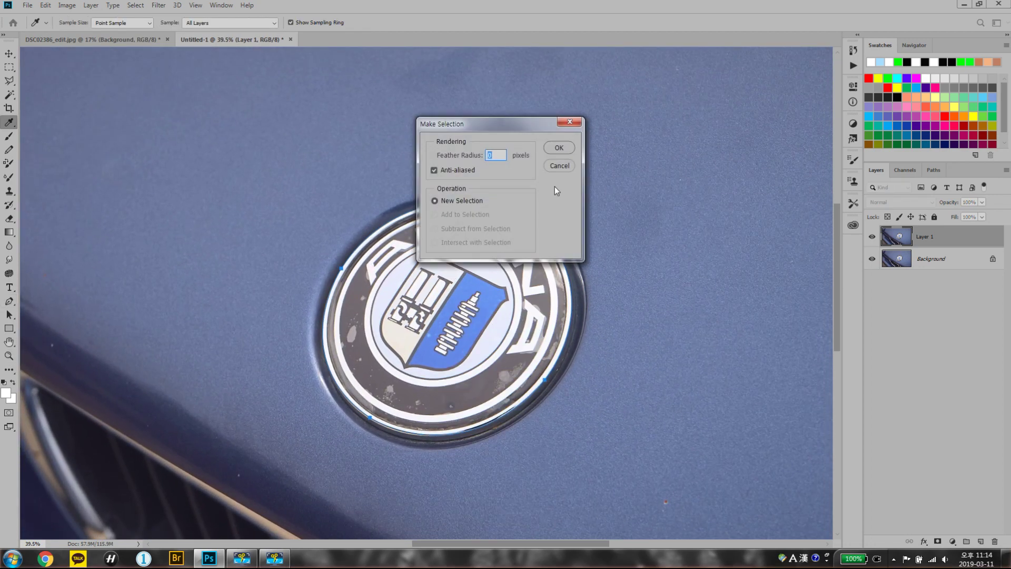
click(561, 148)
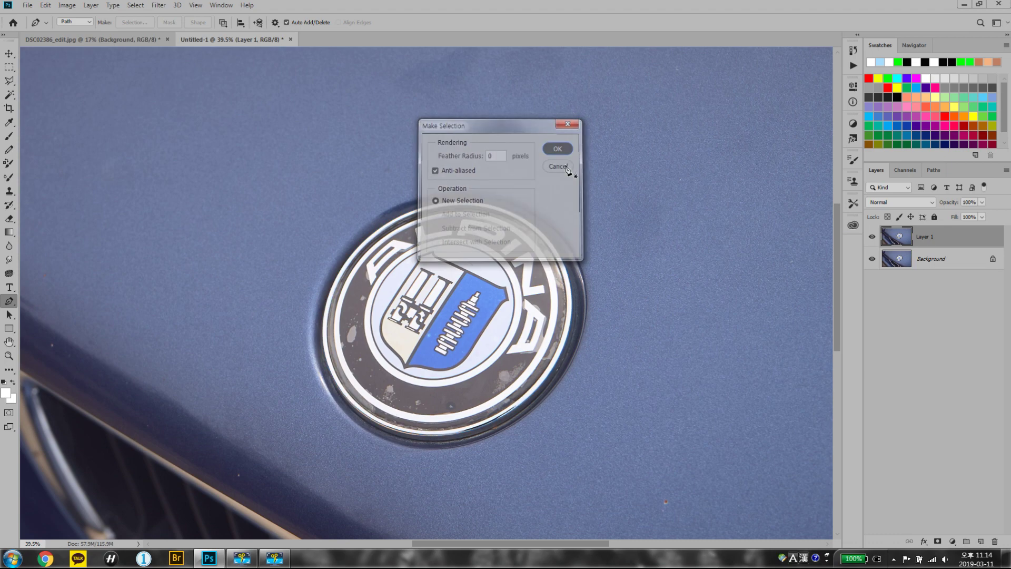
Save the badge selection as a new channel named logo and copy the selected area to a new layer
click(135, 6)
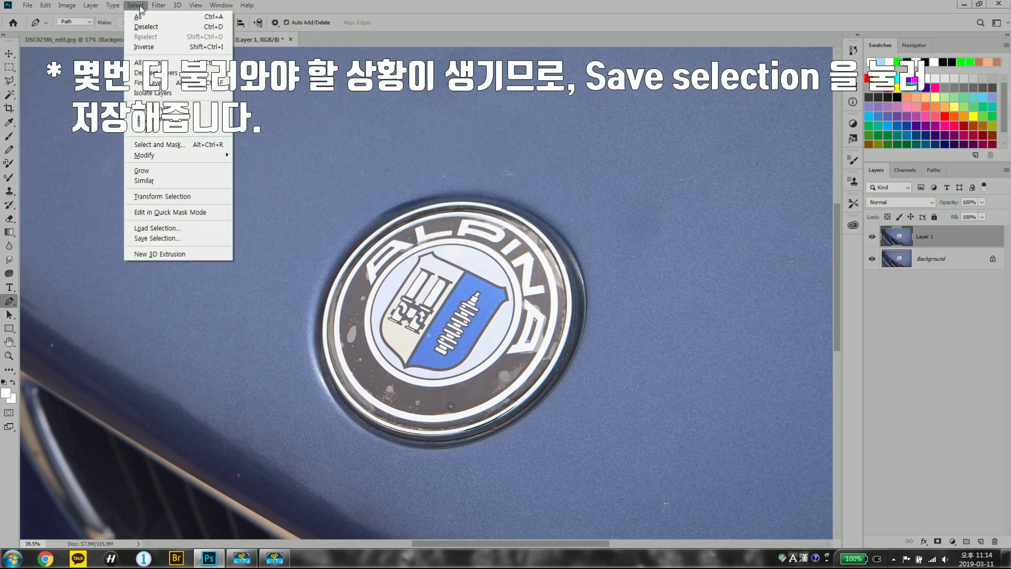
click(167, 239)
text(1)
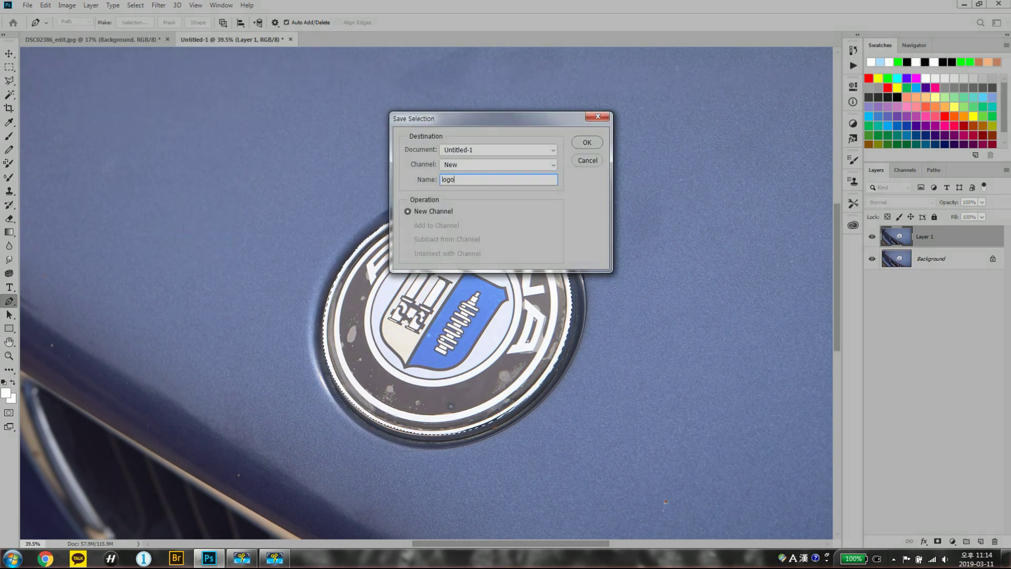
key(Return)
key(ctrl+j)
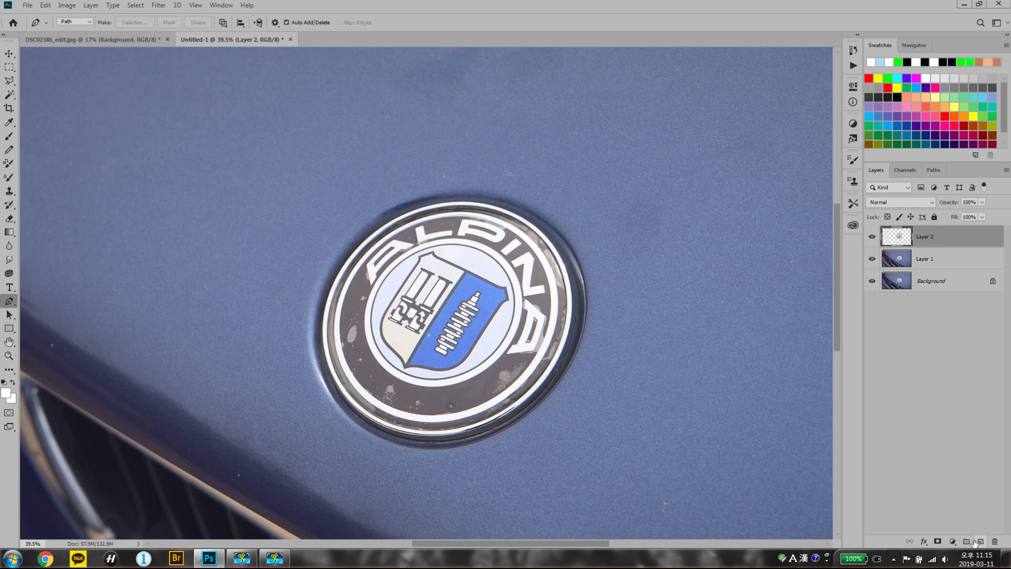
key(shift+F5)
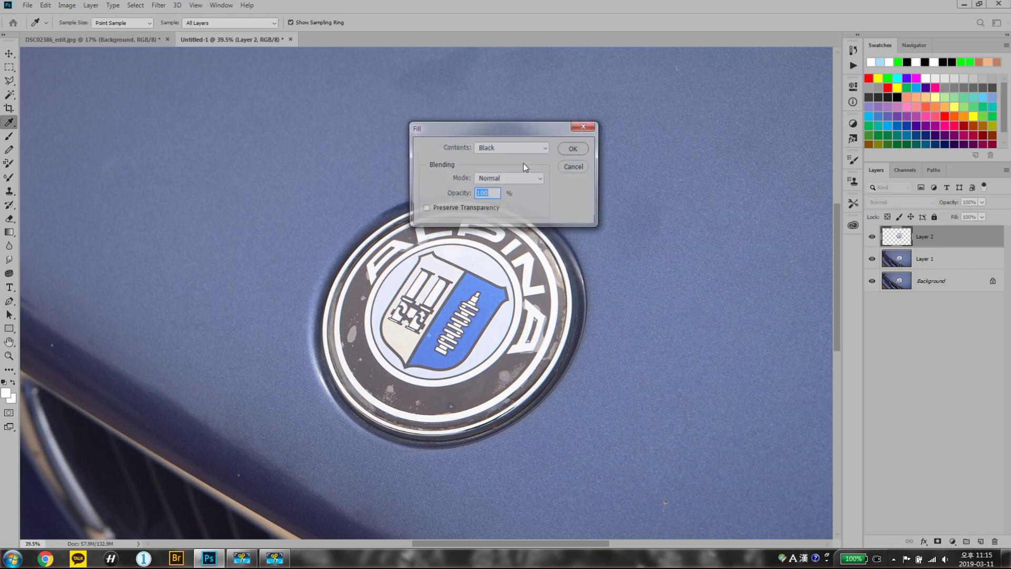
click(567, 150)
key(ctrl+z)
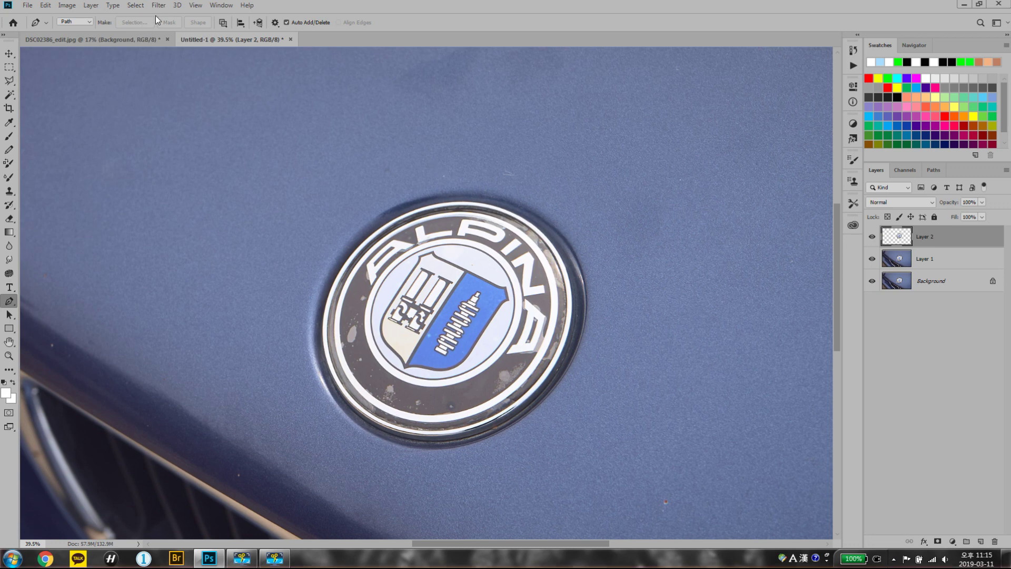
Load the saved logo selection and fill it with black on Layer 2
click(135, 5)
click(176, 229)
click(498, 165)
click(483, 192)
click(574, 143)
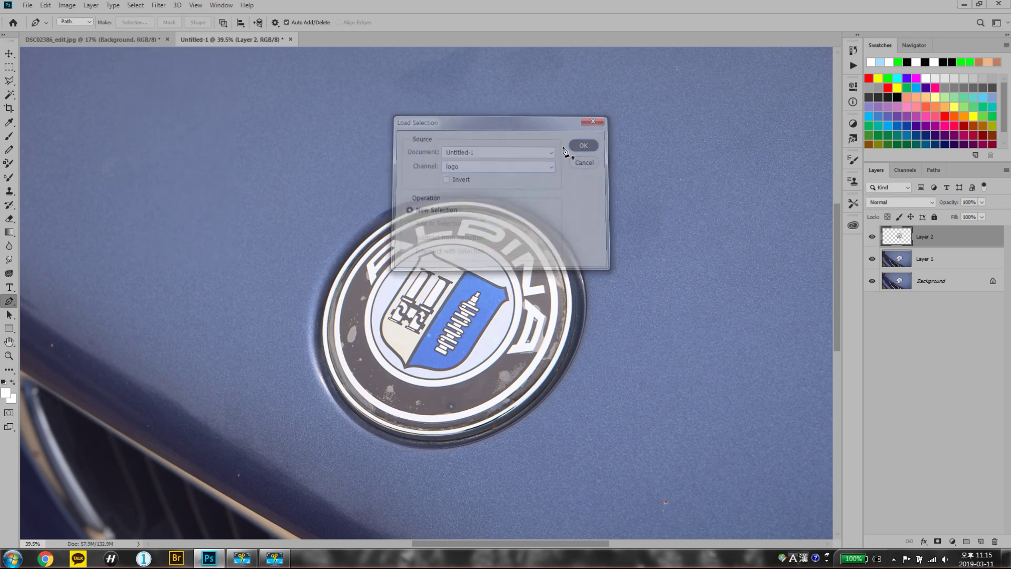
key(shift+F5)
key(Return)
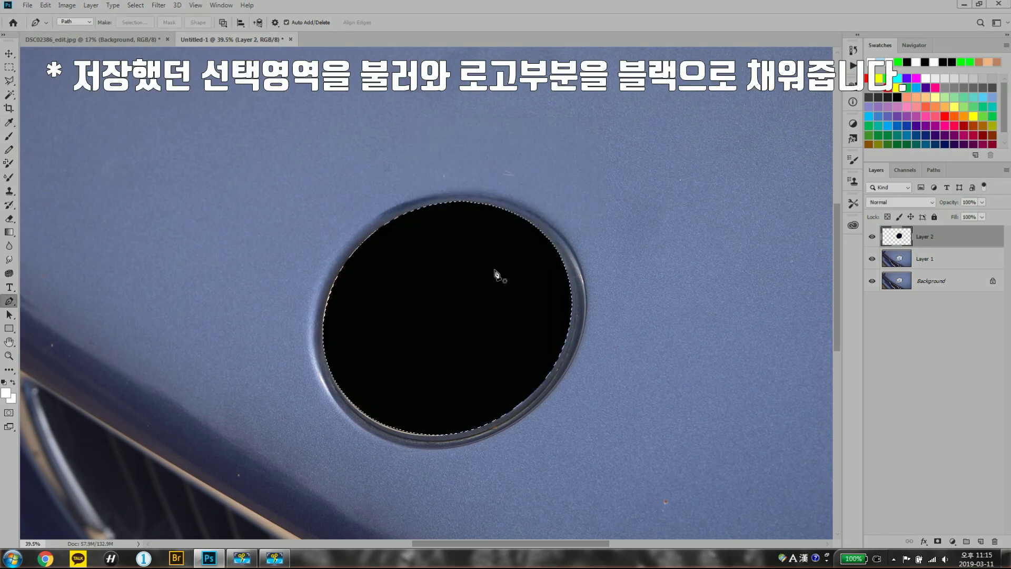
Add an empty layer above the black-filled layer and rename the black-filled layer as brush
click(980, 541)
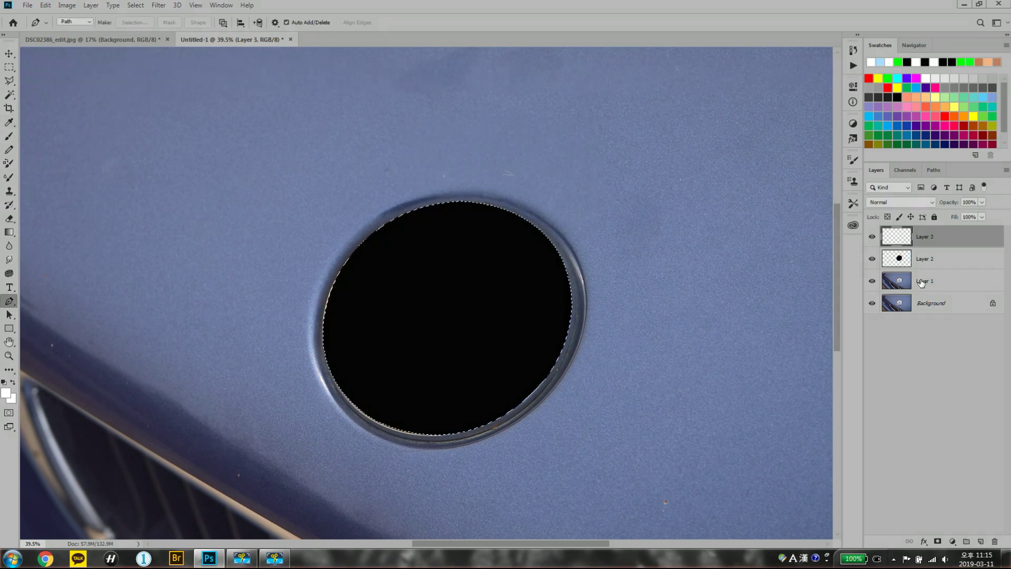
double_click(925, 259)
text(brush)
key(Return)
Rename the empty layer above brush as icicle
double_click(925, 236)
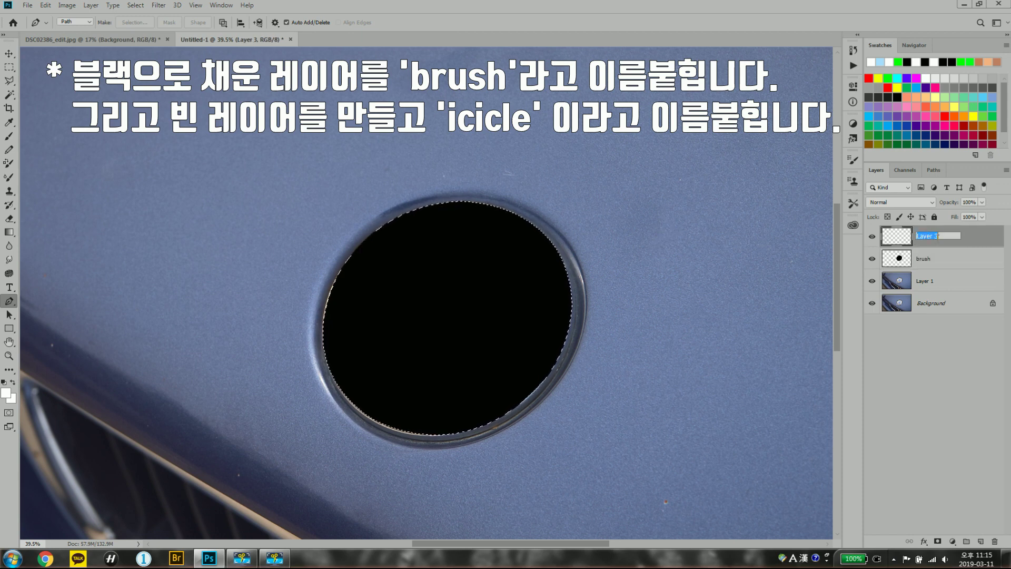
key(BackSpace)
text(icic)
key(BackSpace)
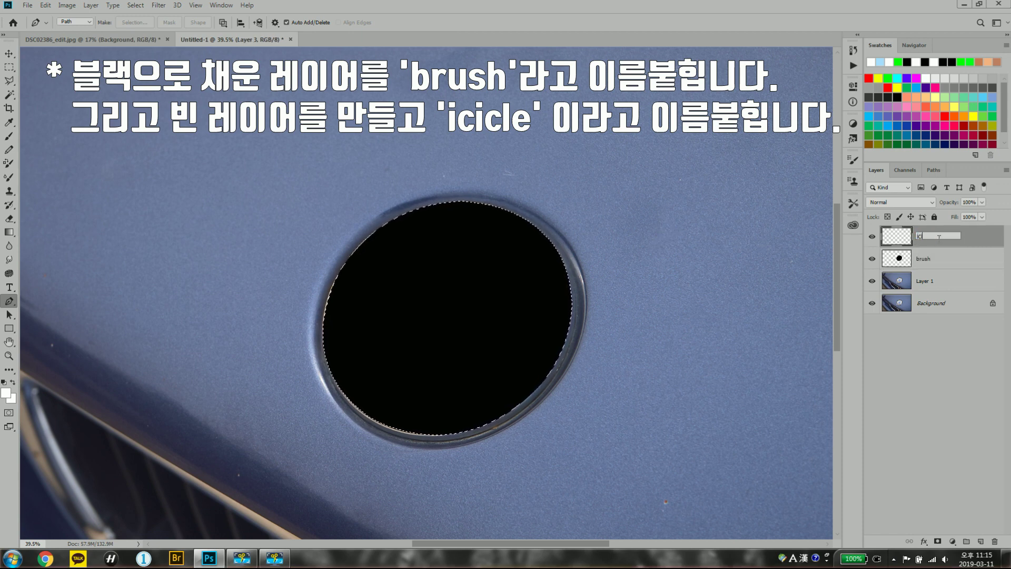
key(Return)
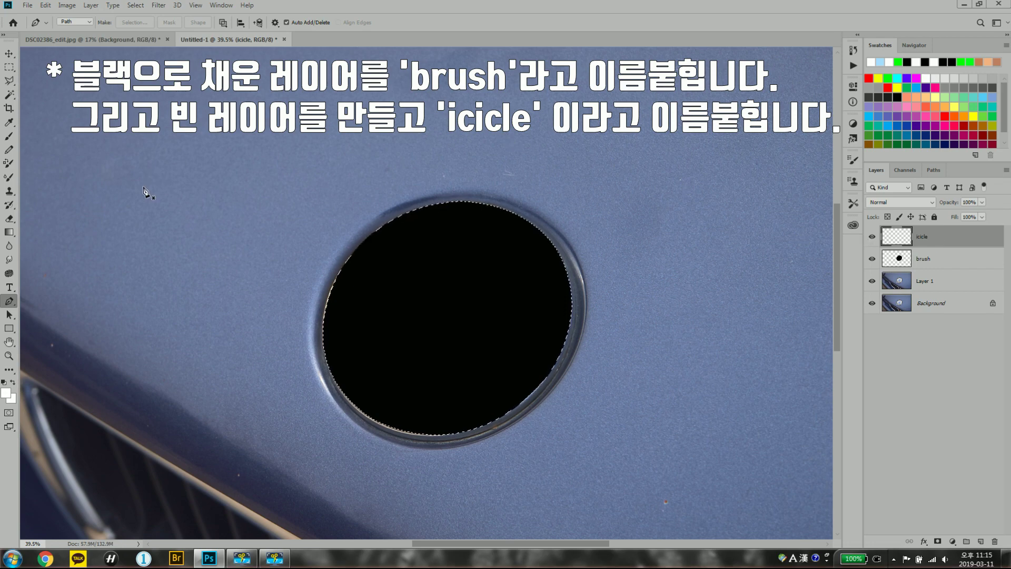
Activate the Brush tool and set the foreground color to a fully saturated bright green
key(b)
click(7, 392)
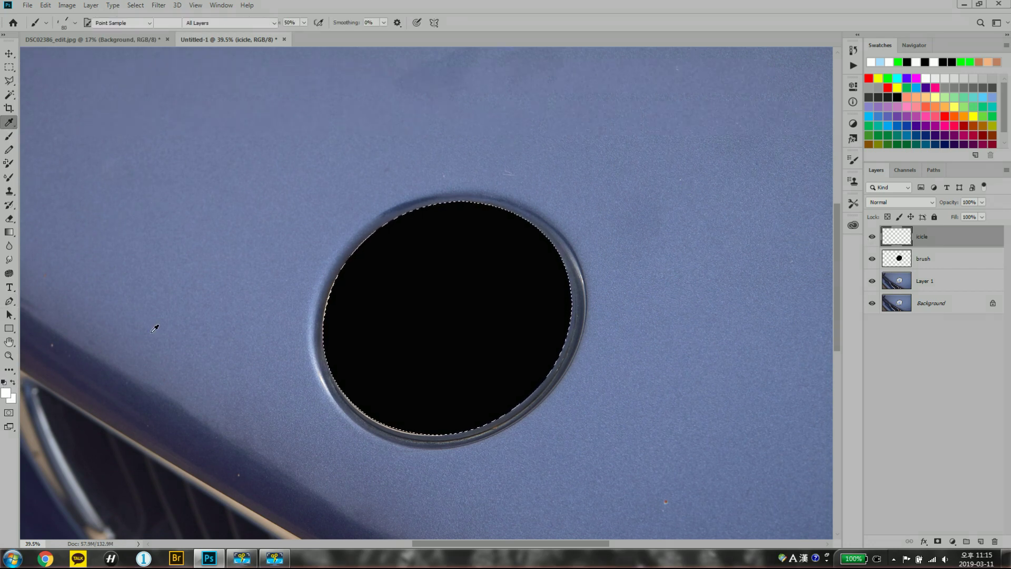
drag(613, 285, 612, 301)
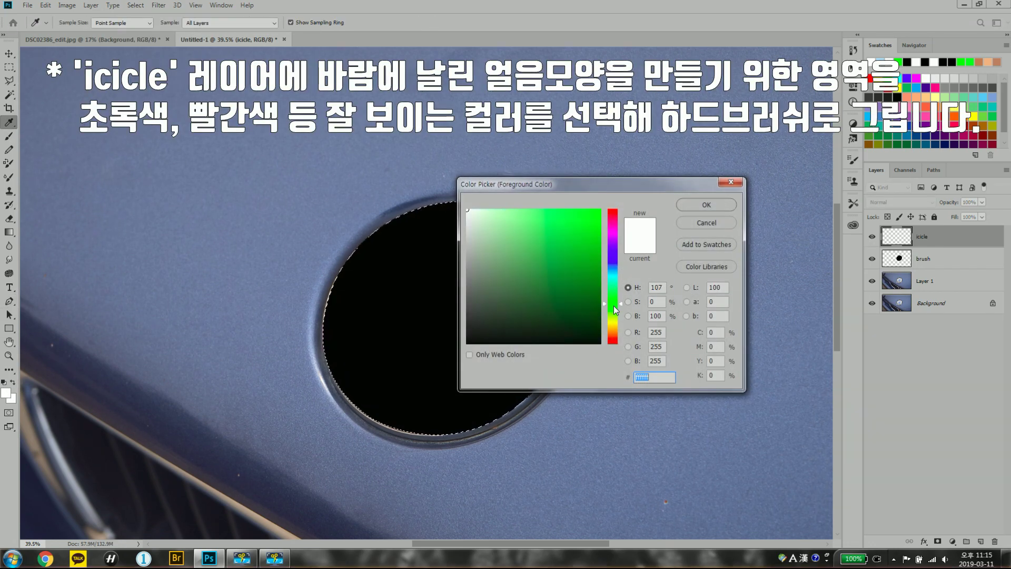
click(600, 211)
click(706, 204)
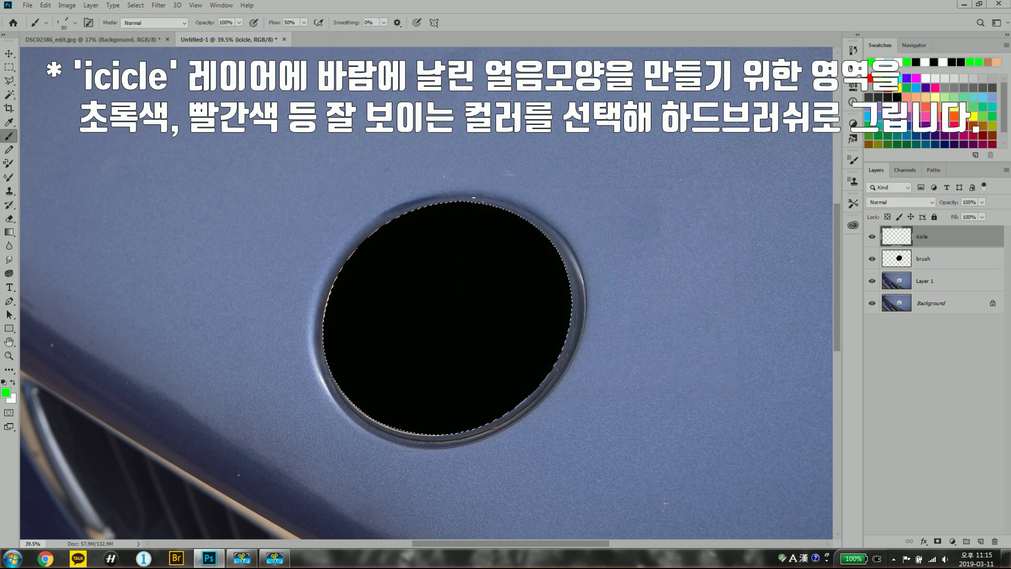
Choose a hard round brush and reduce its size to 60 px
click(74, 23)
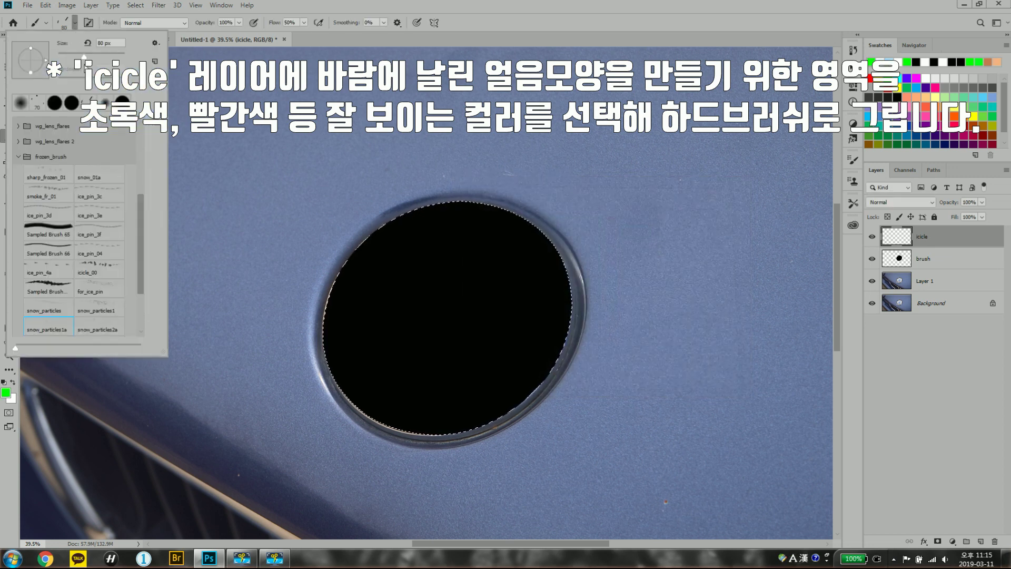
double_click(20, 104)
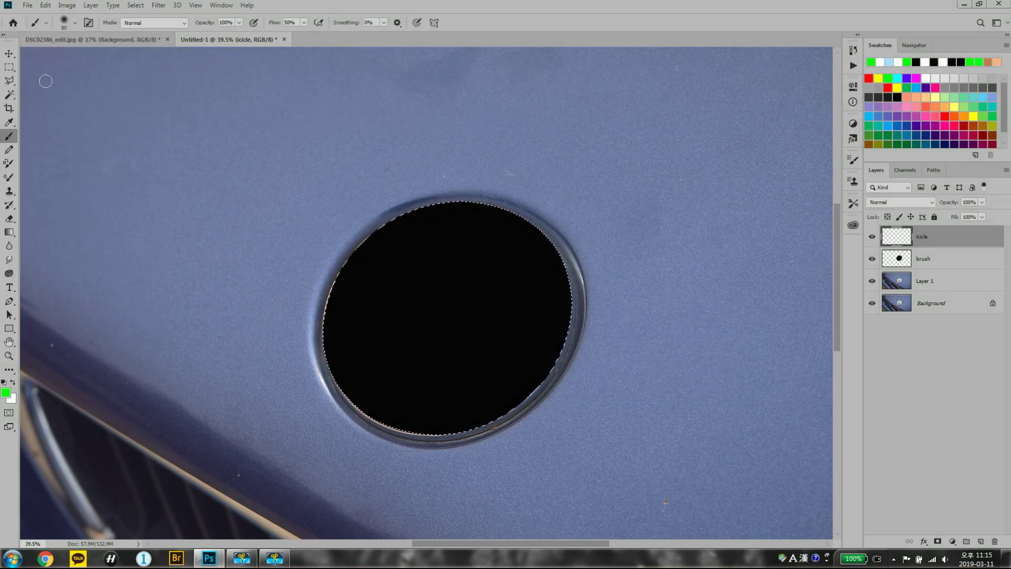
click(67, 21)
double_click(55, 102)
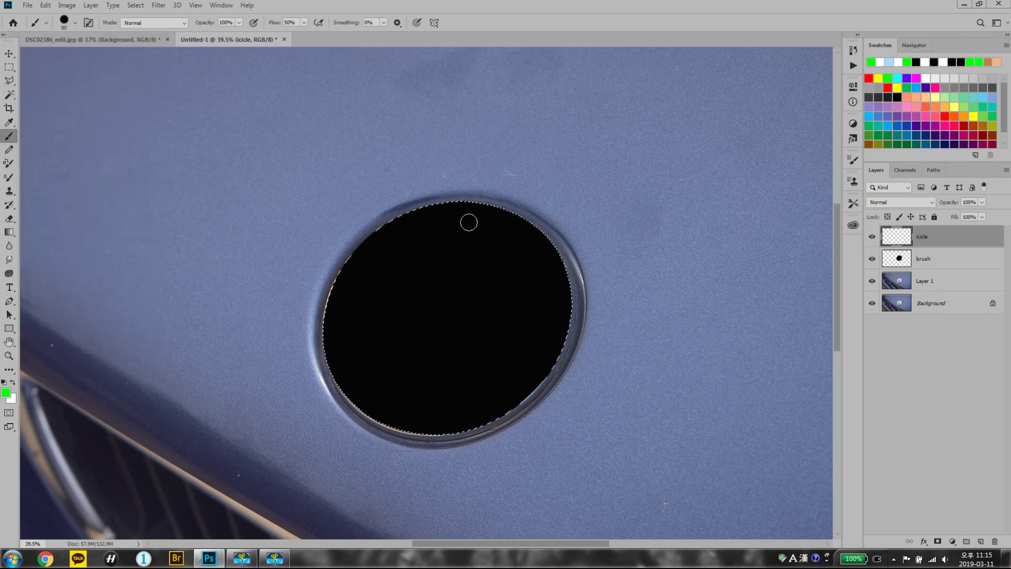
key(bracketleft)
key(bracketleft)
Paint two green arcs on the icicle layer inside the black disc, along its upper-right and lower-left edges
drag(443, 216, 485, 221)
drag(541, 261, 543, 316)
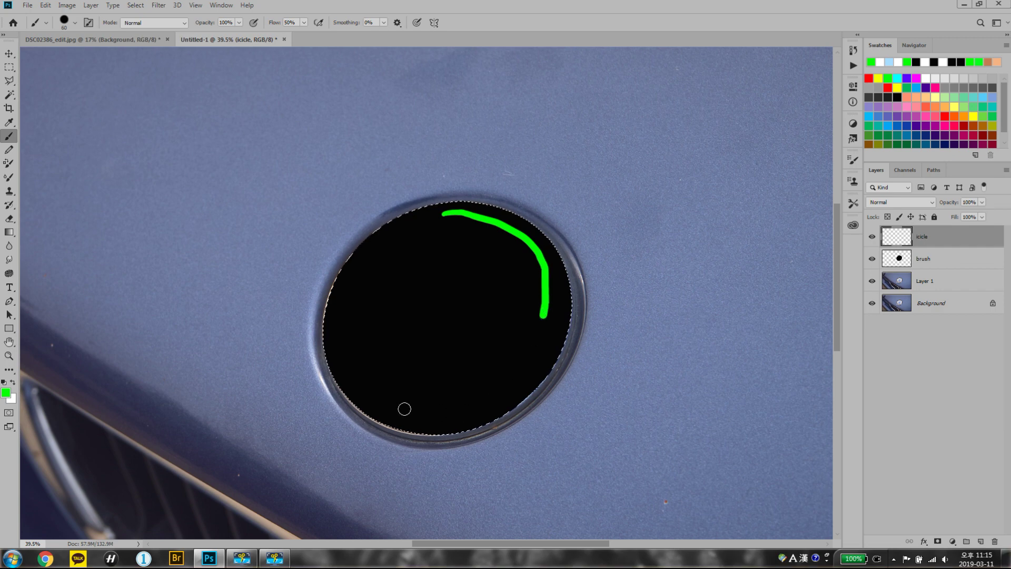
mouse_move(348, 291)
mouse_down()
mouse_move(344, 321)
mouse_move(360, 353)
mouse_up()
drag(467, 409, 483, 408)
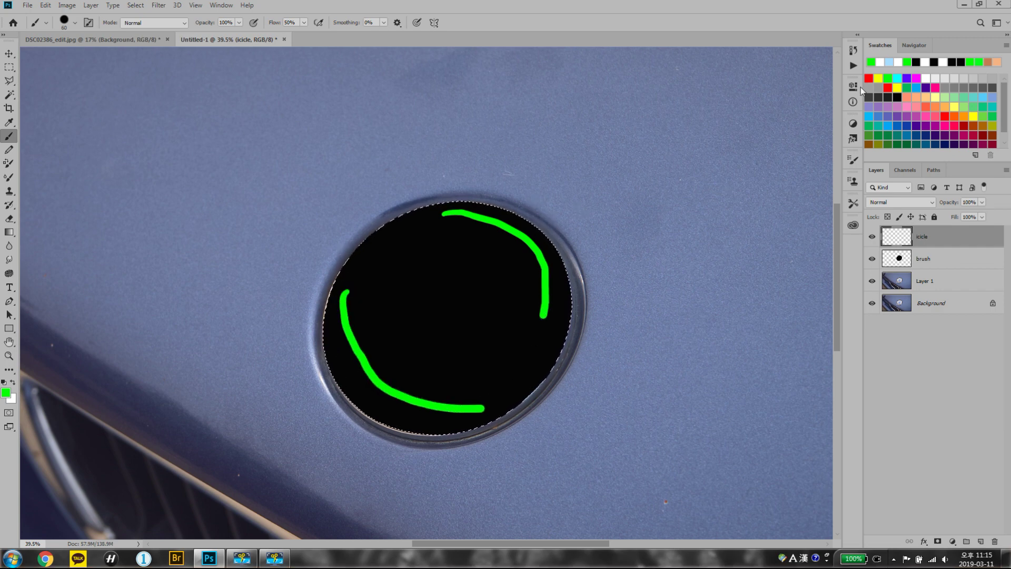
Run the Frozen_ice (version with less snow) action on the prepared badge document
click(853, 65)
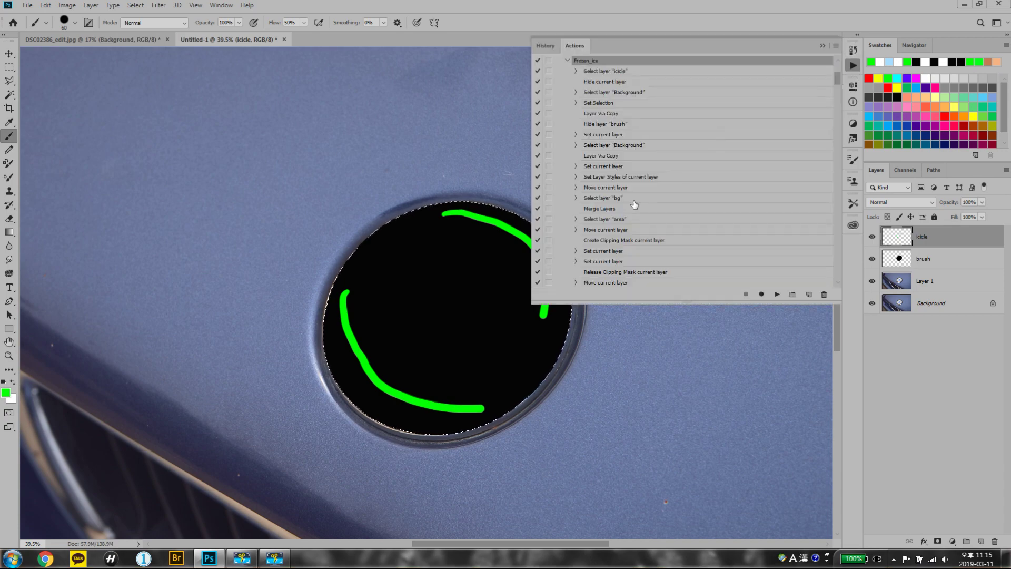
click(569, 60)
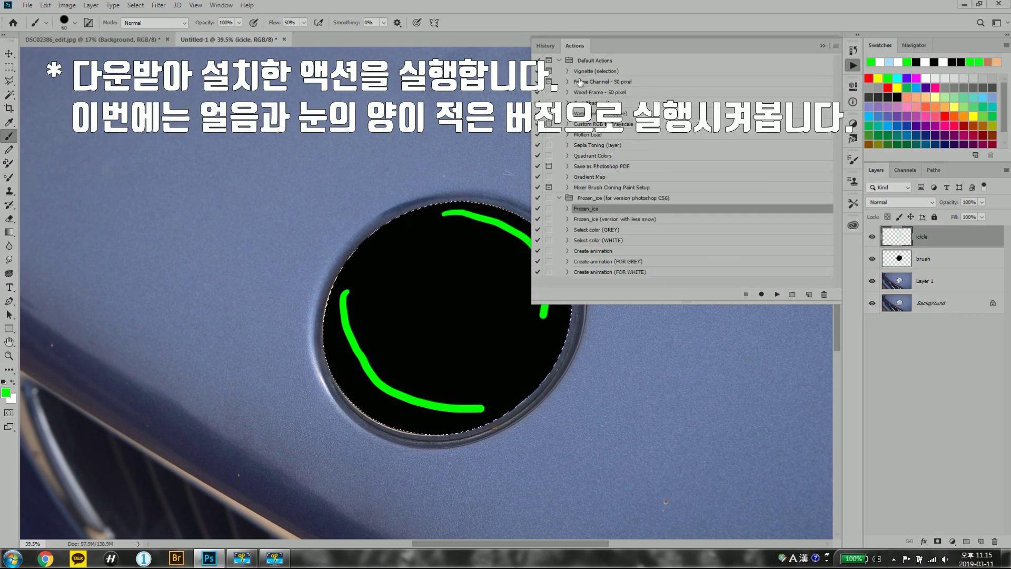
click(619, 199)
click(616, 219)
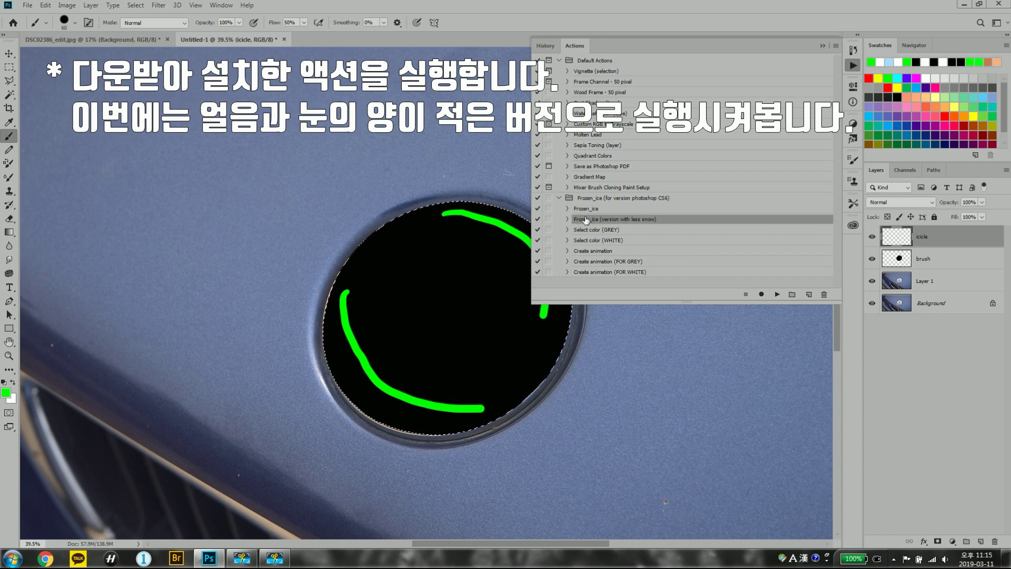
click(567, 219)
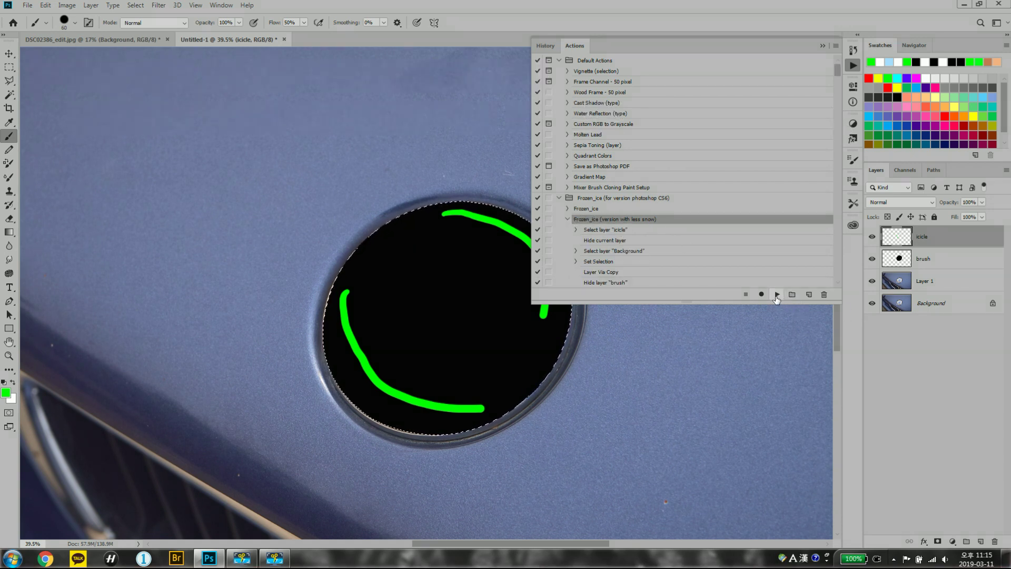
click(777, 295)
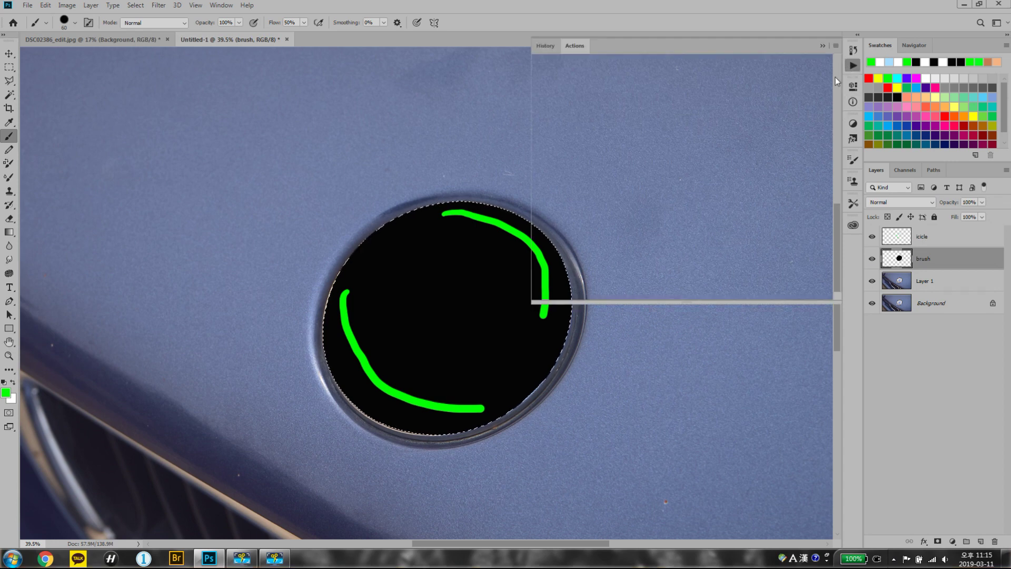
click(850, 66)
click(777, 295)
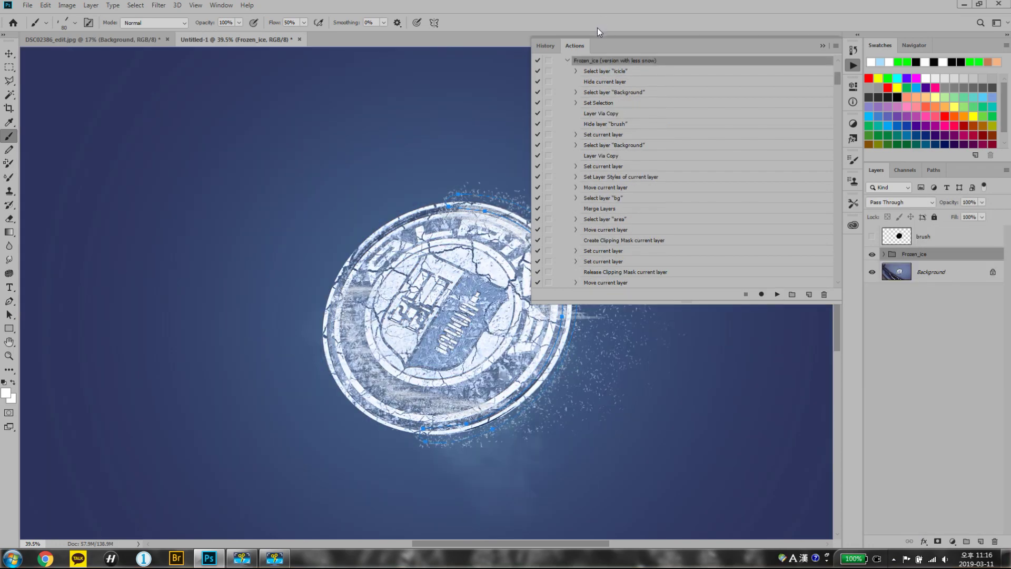
click(853, 66)
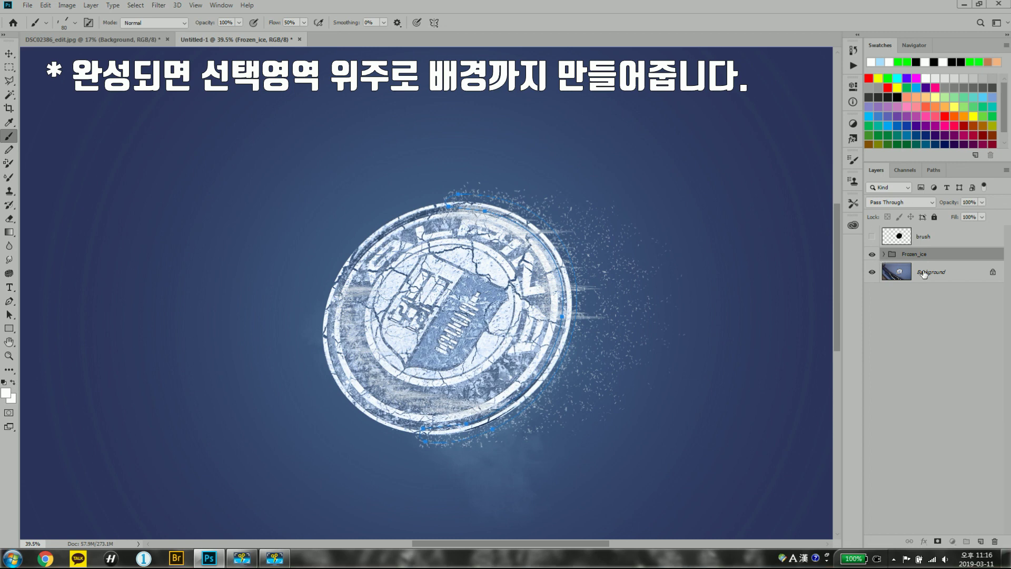
Load the saved badge selection with the Background layer active and duplicate the Background layer
click(898, 273)
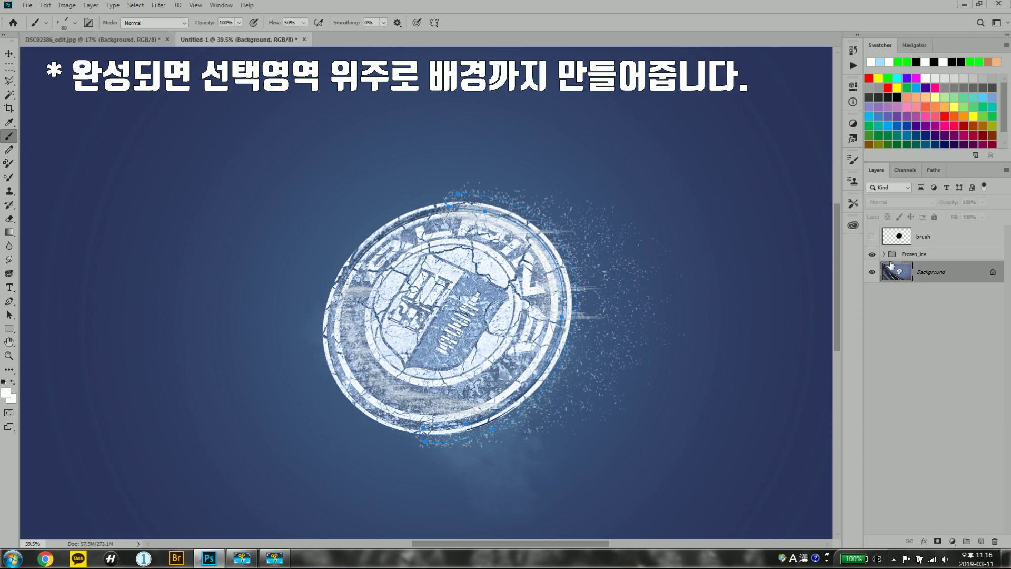
key(v)
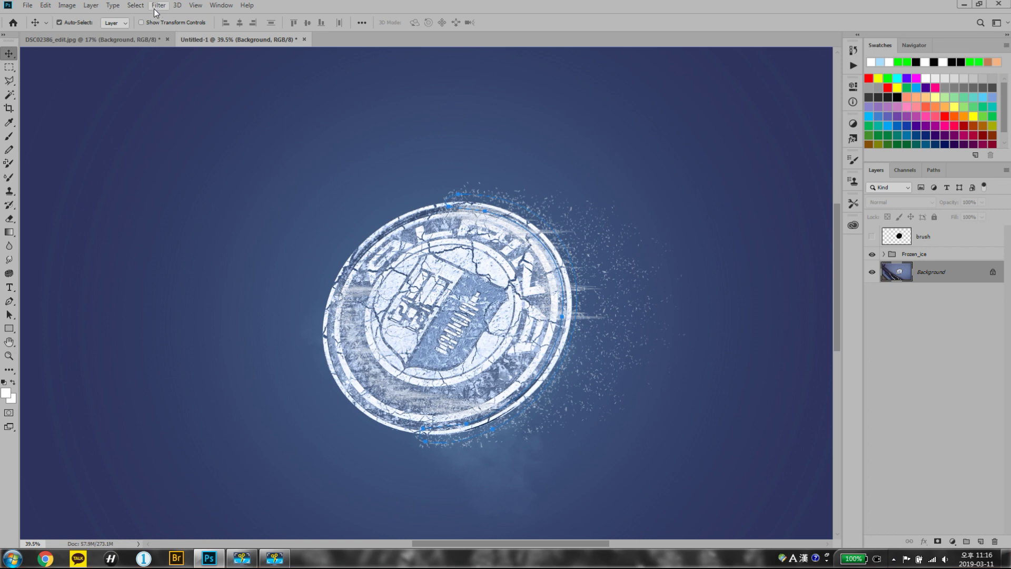
click(135, 5)
click(221, 225)
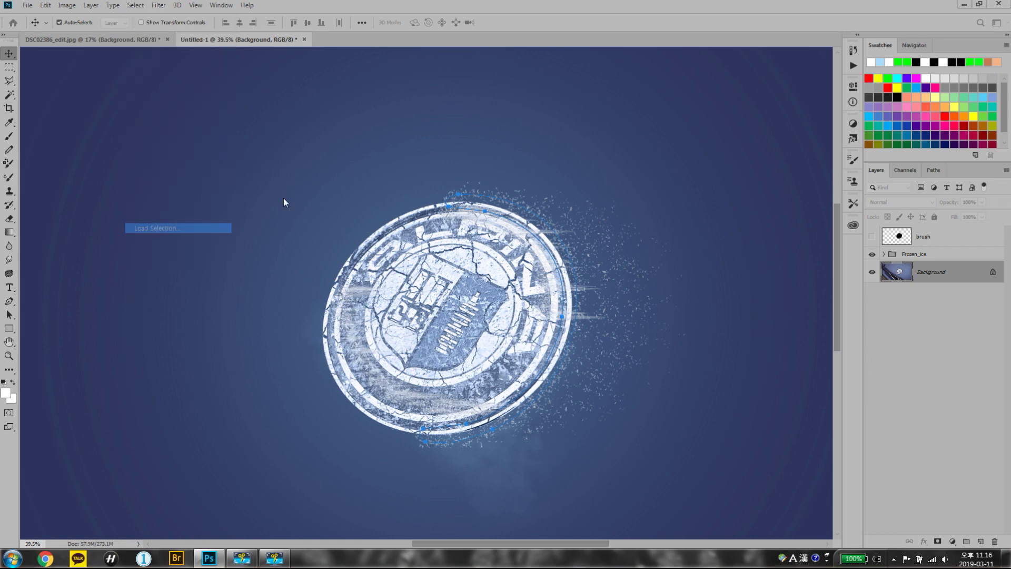
click(587, 143)
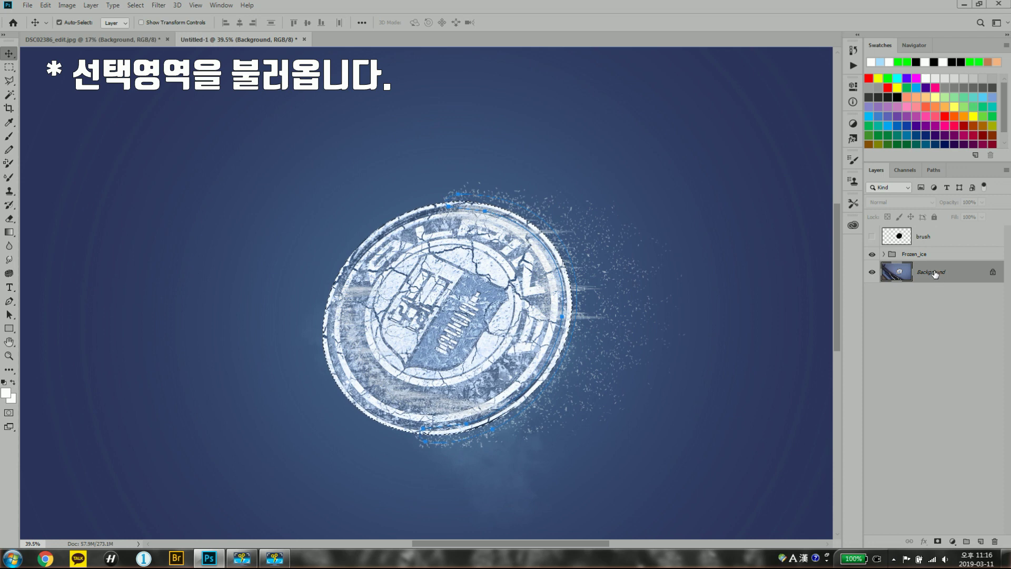
key(ctrl+j)
Reload the saved badge selection and create a layer above Background copy with the logo area removed
click(135, 5)
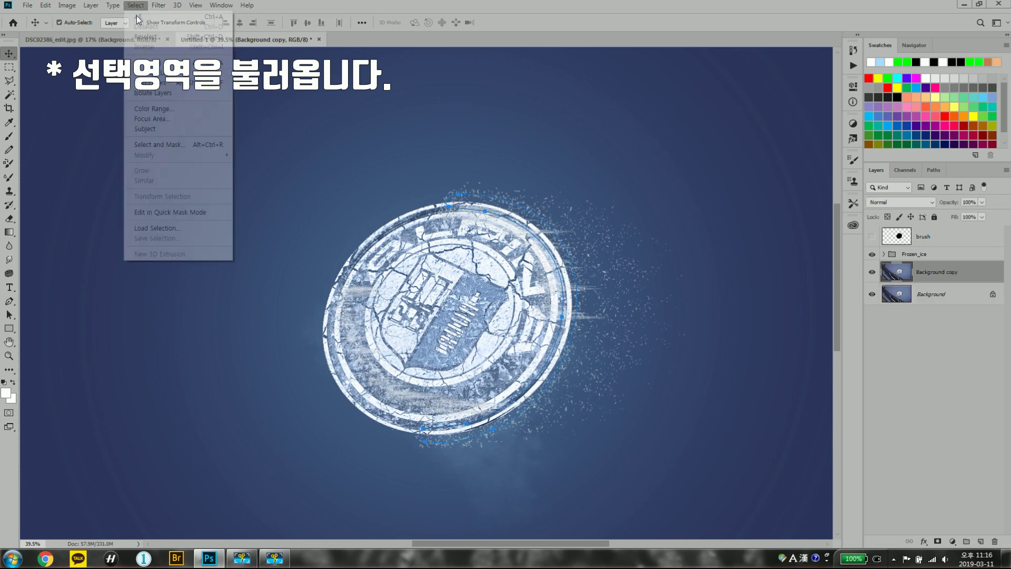
click(158, 227)
click(501, 167)
click(499, 181)
click(587, 144)
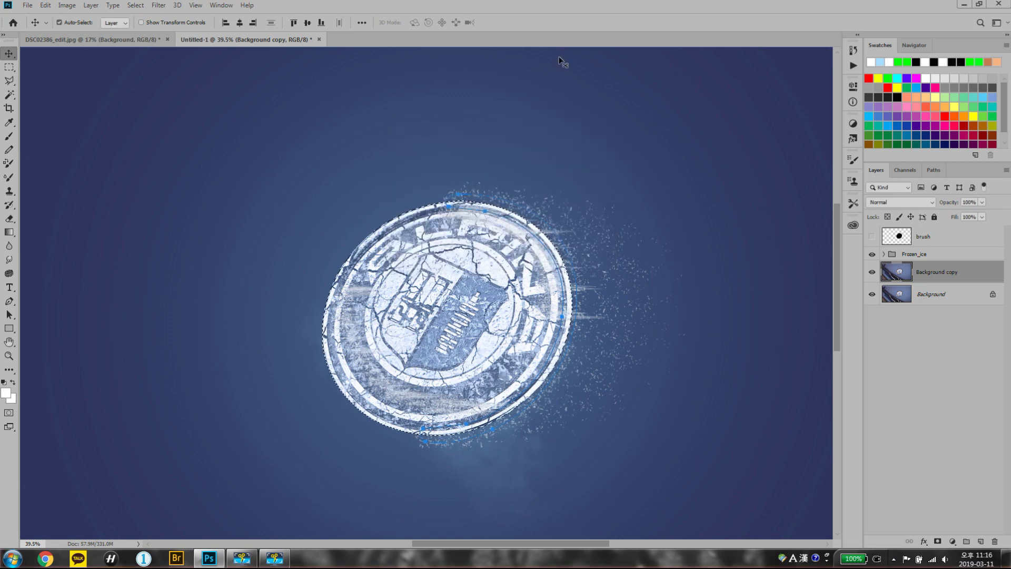
key(ctrl+shift+alt+n)
key(ctrl+shift+alt+e)
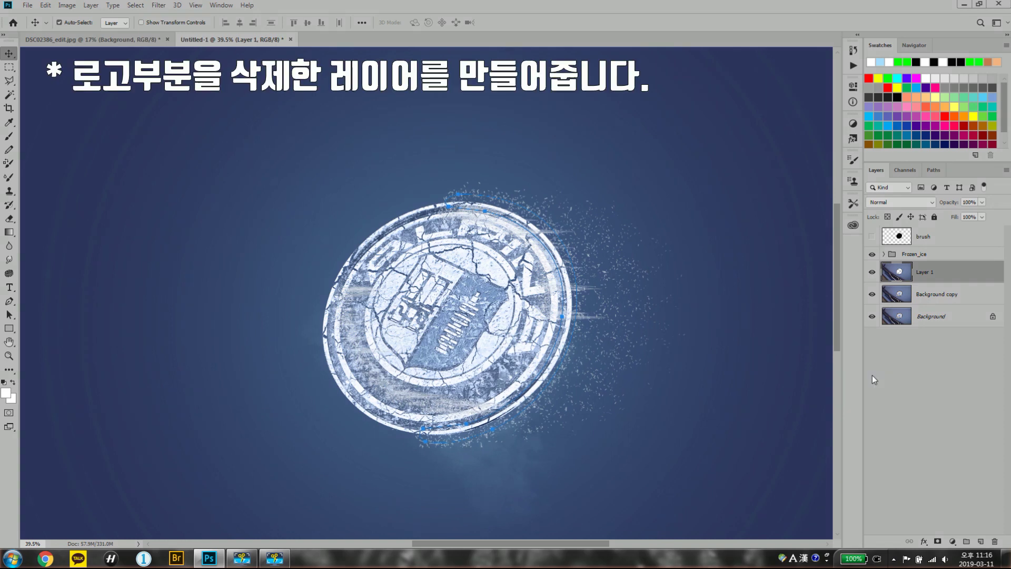
Expand the Frozen_ice group and its bg_group, and hide the bg and area copy layers inside
click(872, 272)
click(938, 294)
click(872, 254)
click(884, 253)
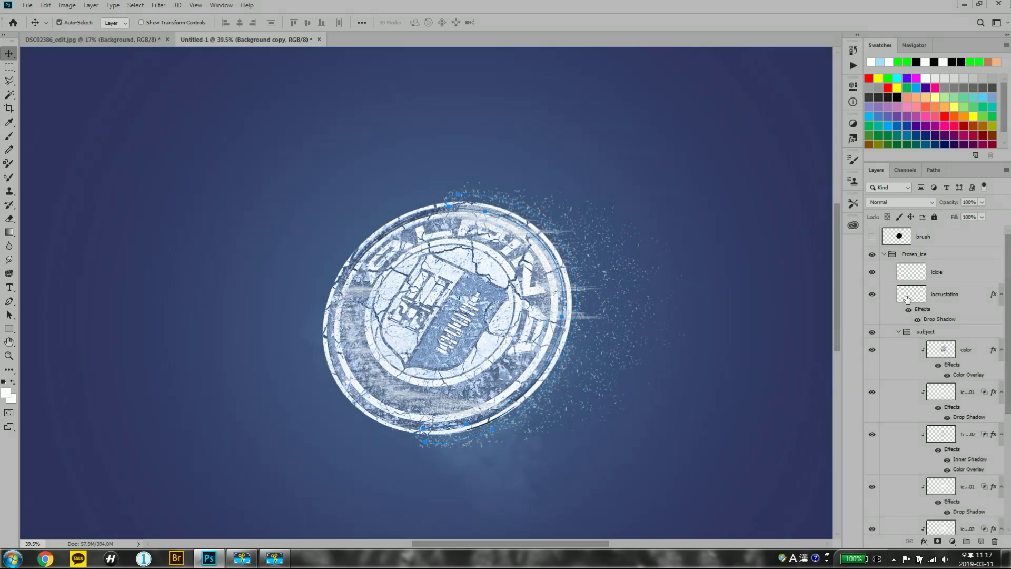
scroll(911, 303, down, 3)
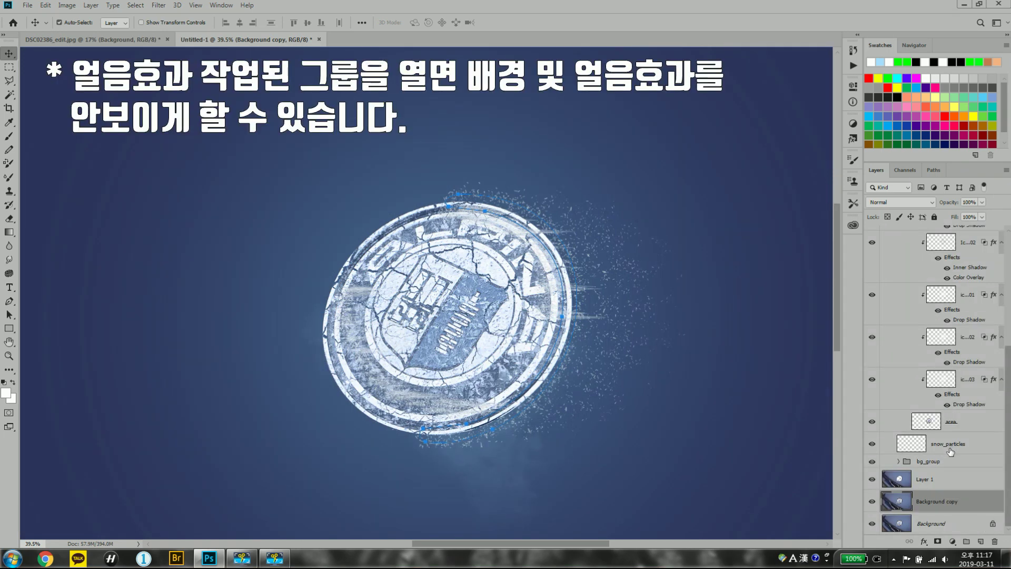
click(939, 463)
click(899, 461)
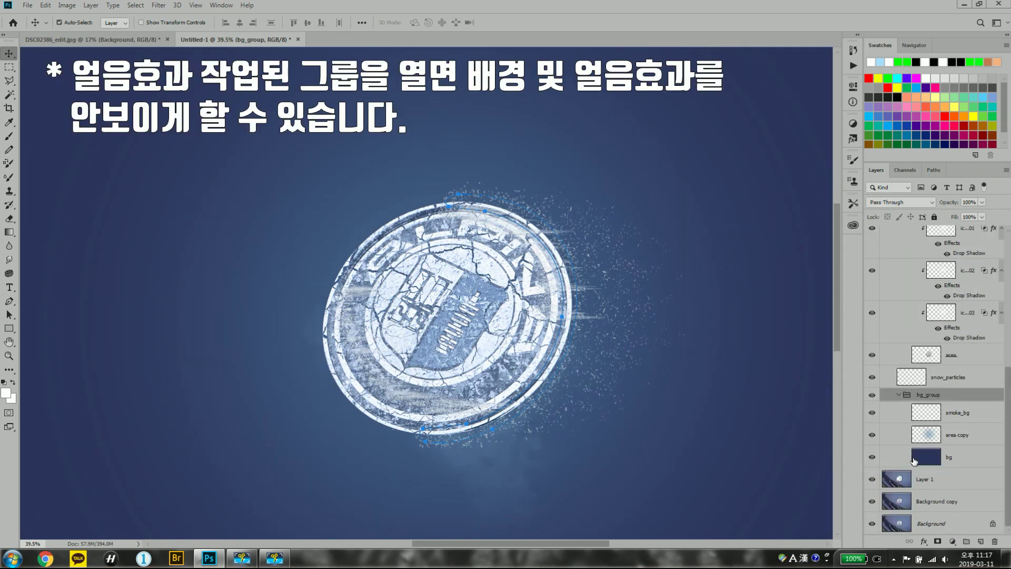
click(871, 458)
click(872, 436)
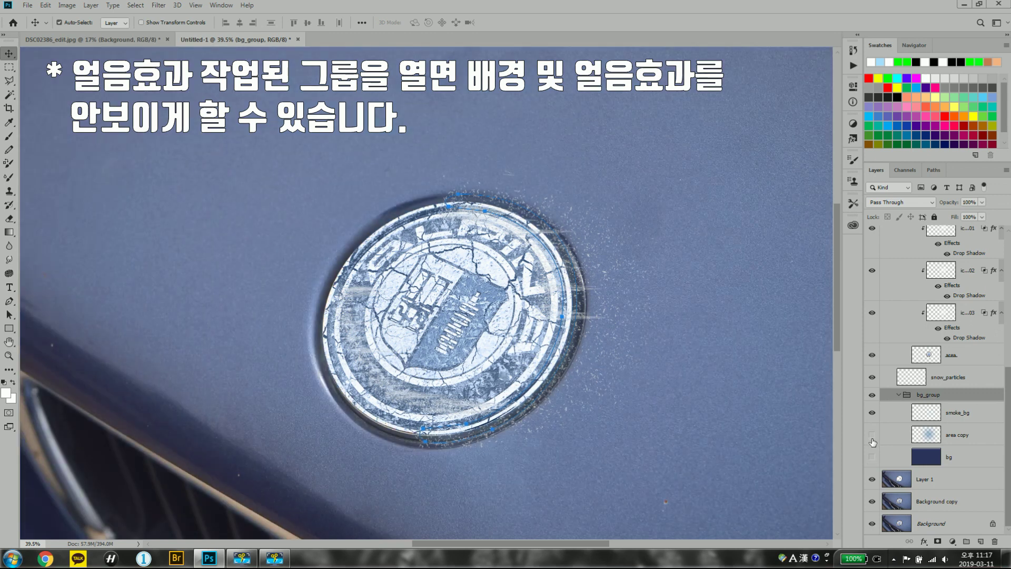
Compare the image with the area copy, smoke_bg, incrustation and icicle layers shown and hidden, and collapse the Frozen_ice group
click(872, 435)
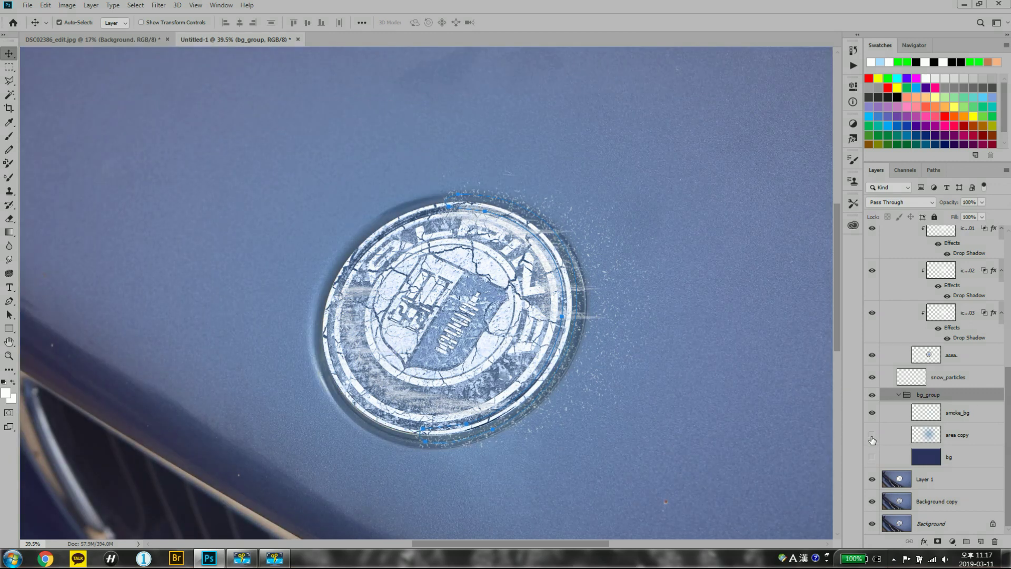
click(872, 436)
click(872, 414)
click(872, 414)
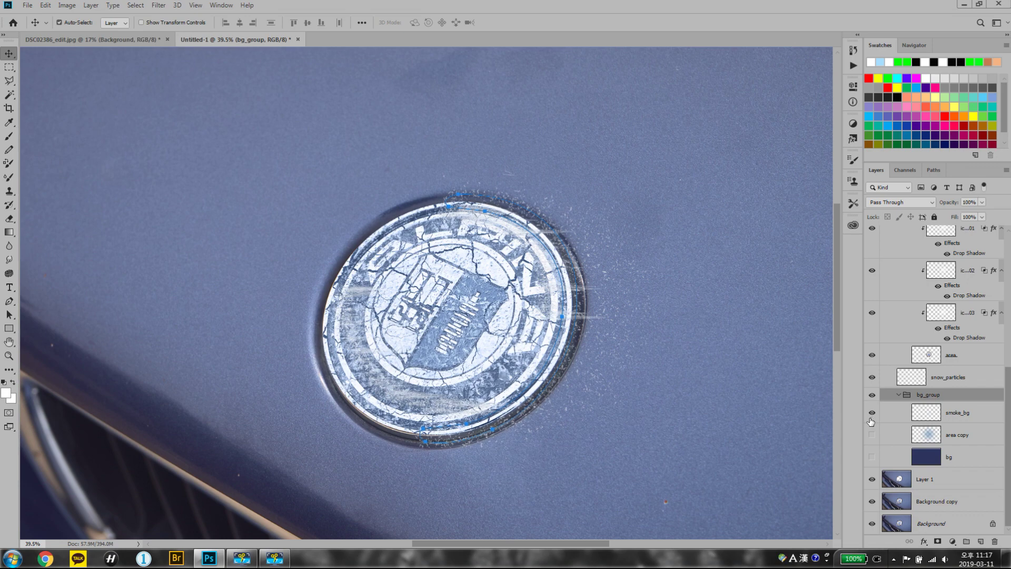
scroll(890, 394, up, 5)
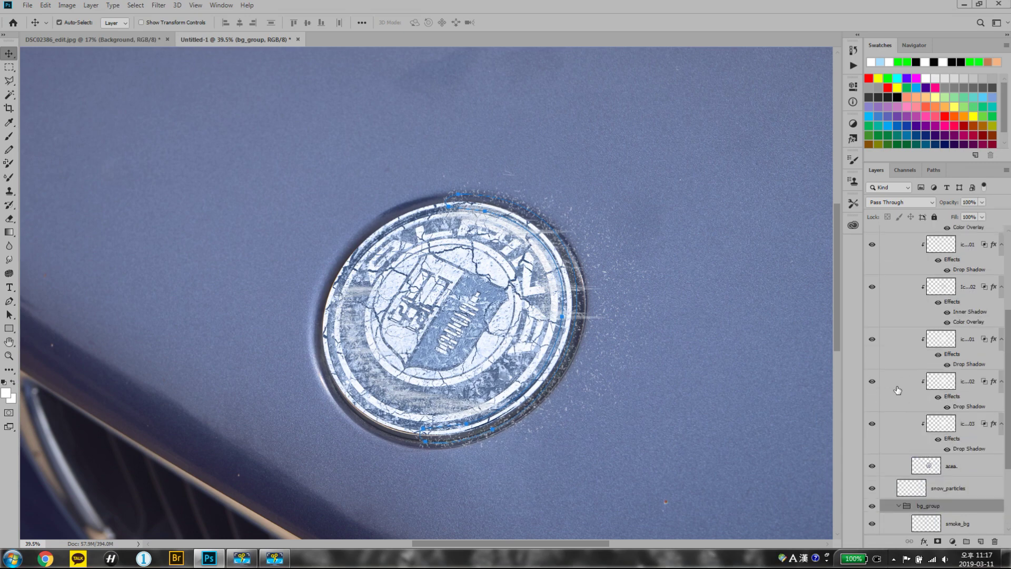
click(872, 295)
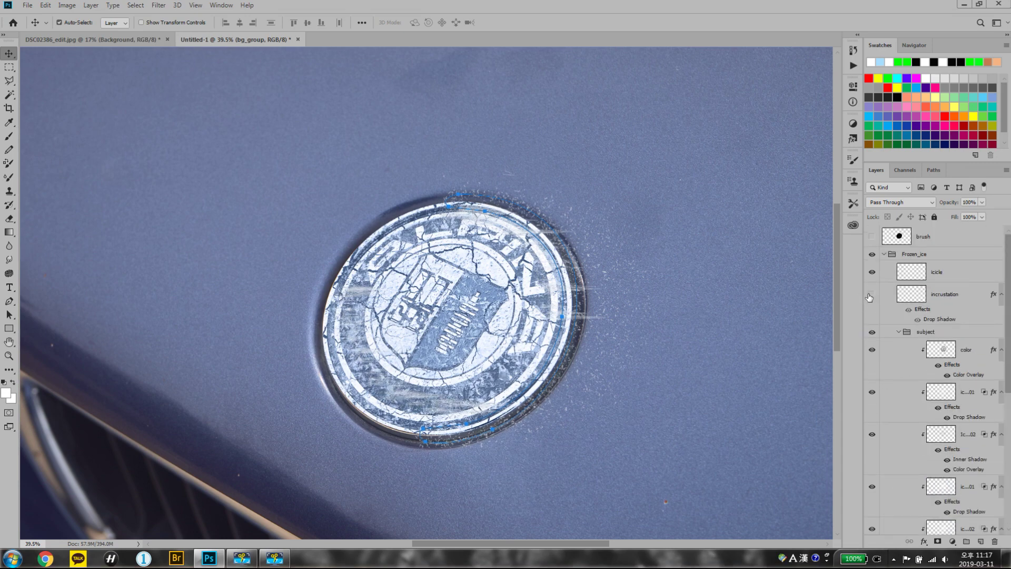
click(873, 295)
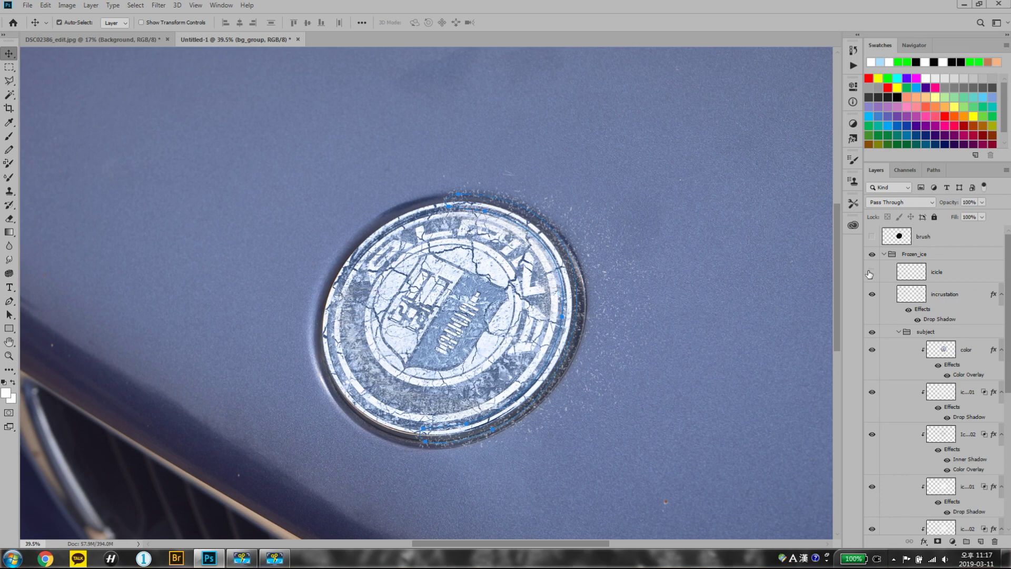
click(871, 273)
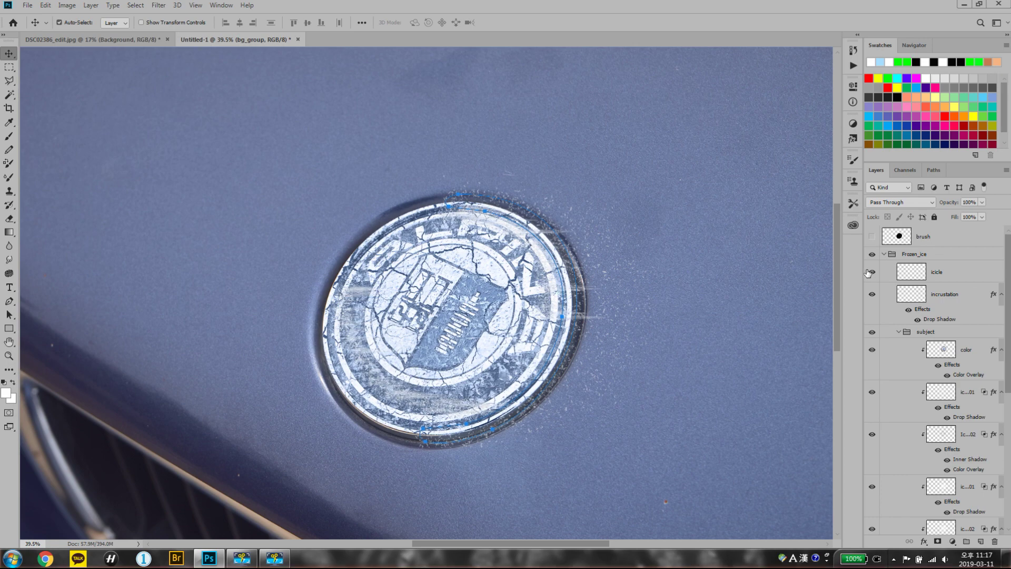
click(897, 274)
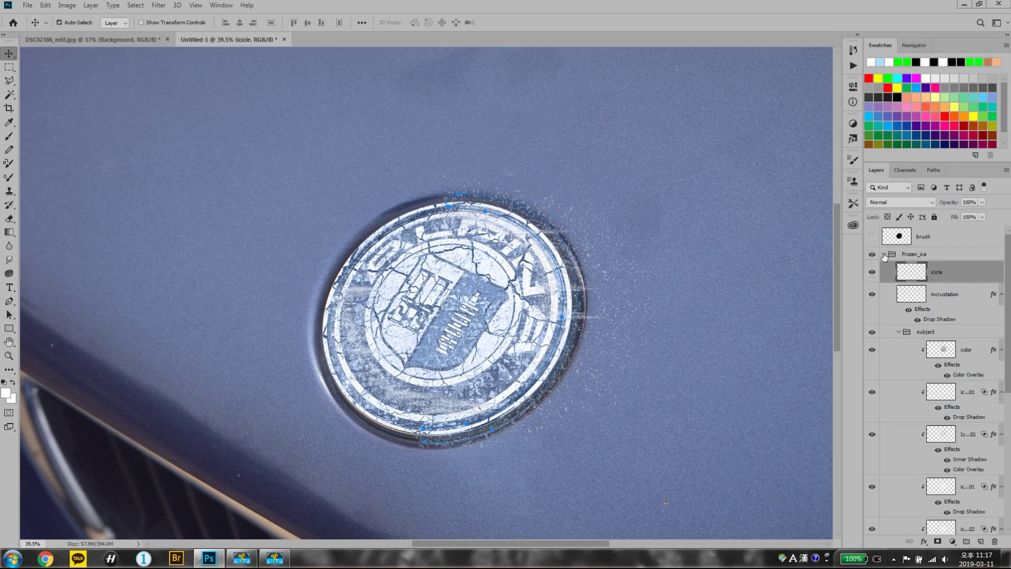
click(884, 254)
Add a Black & White adjustment layer with the Default preset directly above Layer 1
key(p)
right_click(909, 251)
click(930, 266)
click(924, 273)
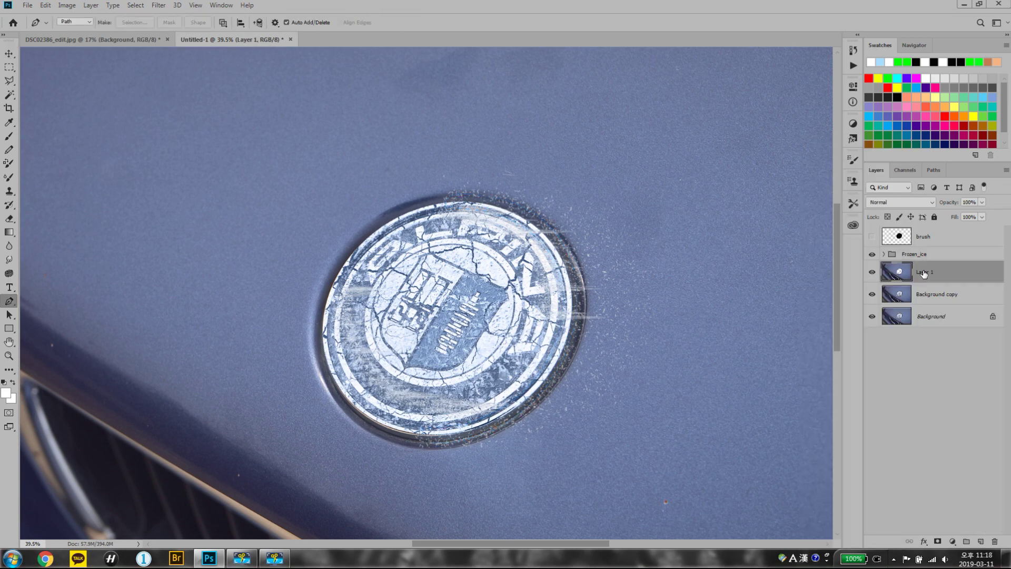
click(952, 541)
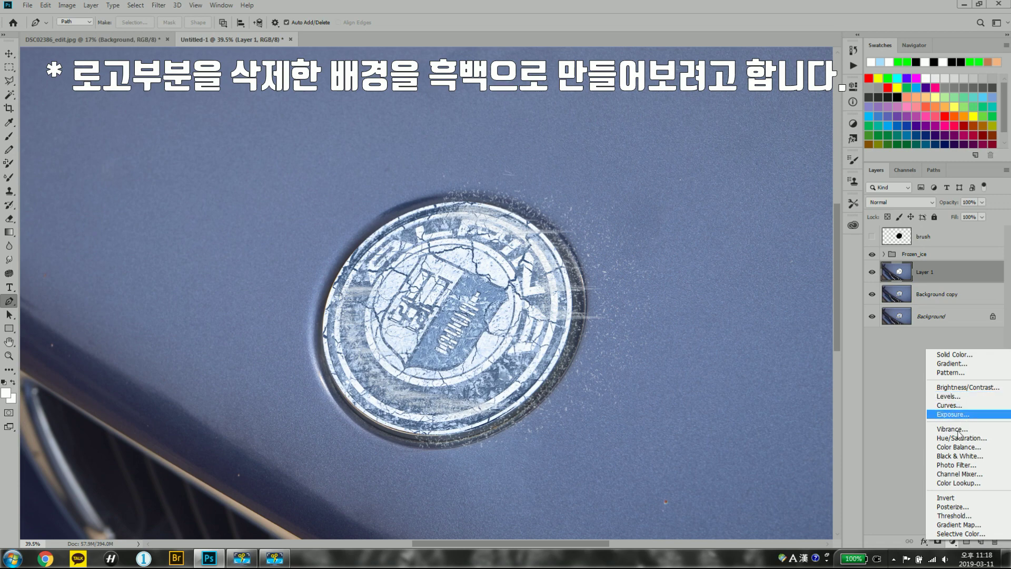
click(955, 456)
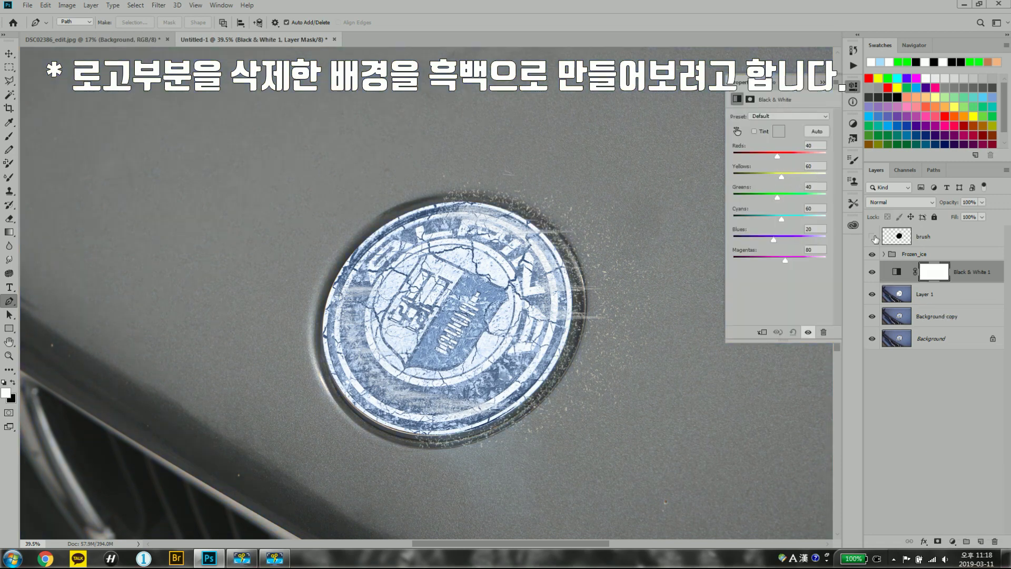
Add a Curves adjustment layer above Black & White 1 and bend the RGB curve downward to darken the background
click(953, 541)
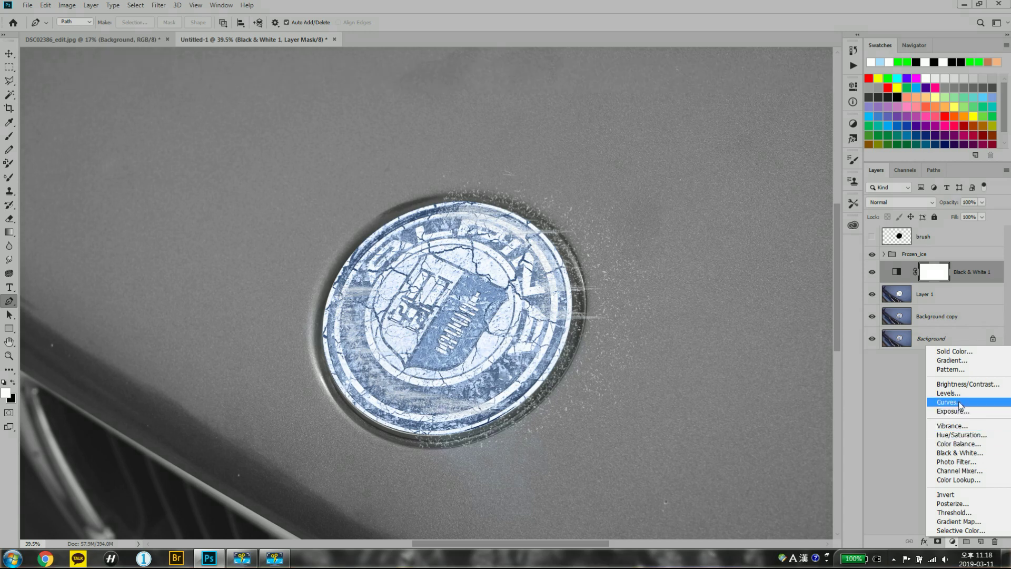
click(950, 402)
drag(777, 192, 779, 206)
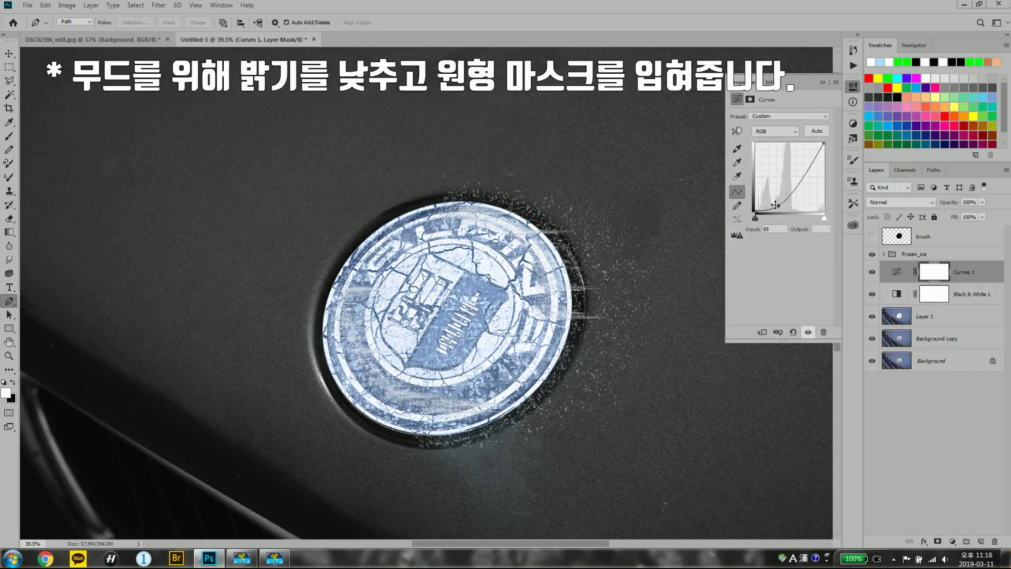
Fill the Curves 1 mask with a wide radial gradient, black at the badge and fading outward to white
scroll(494, 271, down, 3)
key(g)
drag(494, 271, 627, 464)
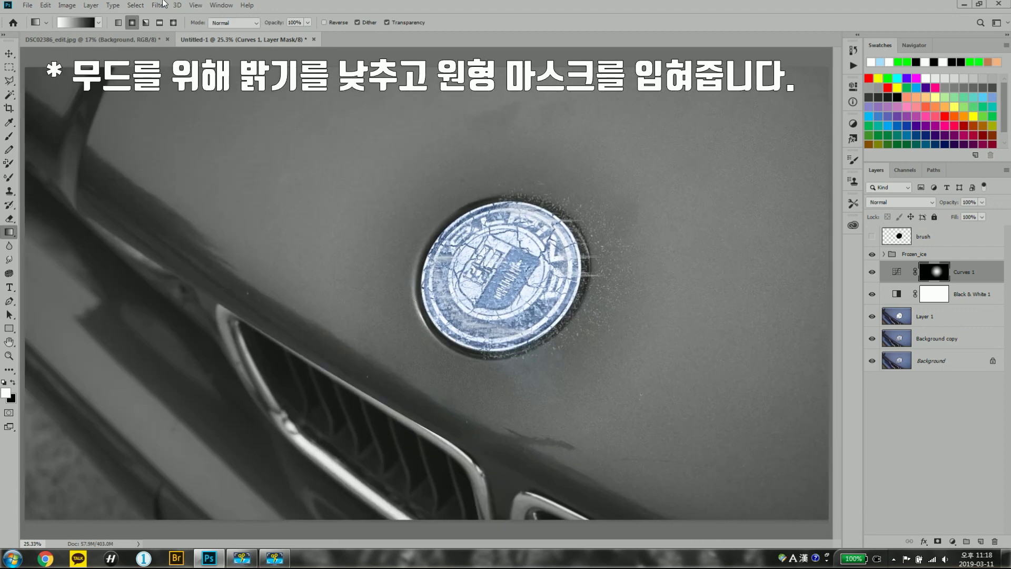
key(ctrl+i)
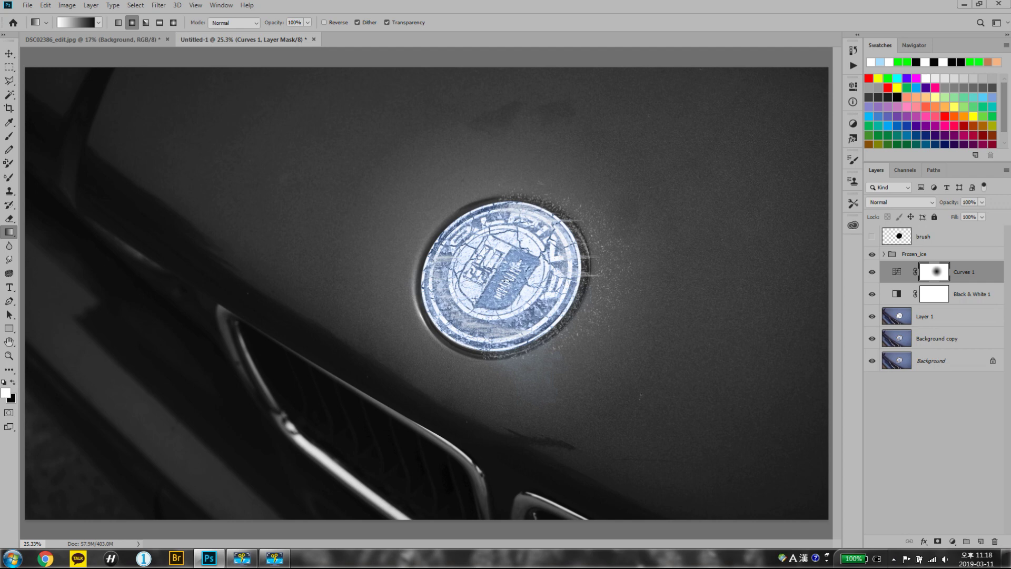
key(x)
drag(512, 280, 748, 513)
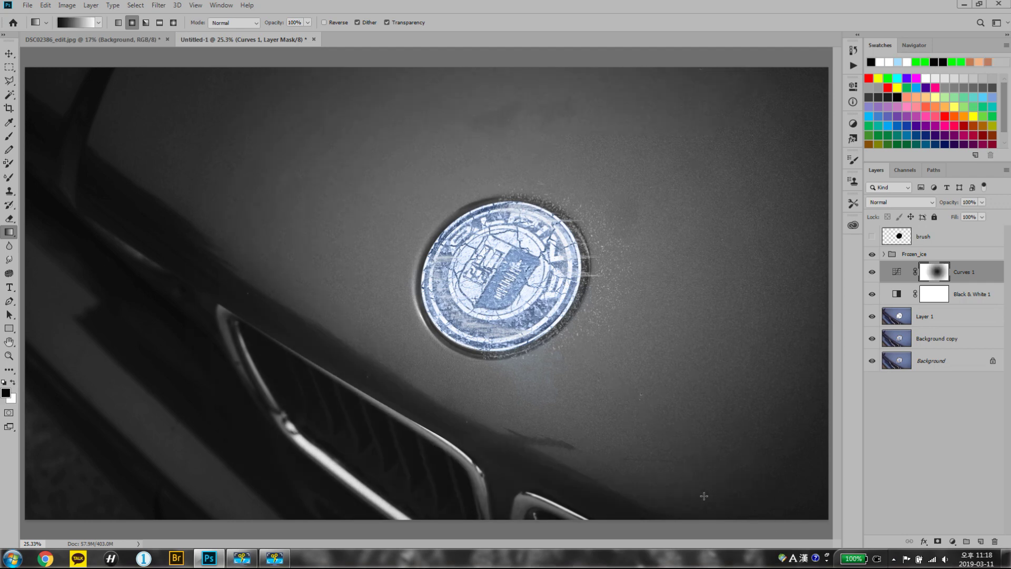
Select the Frozen_ice group and collapse it together with its subject subgroup
click(885, 255)
click(888, 256)
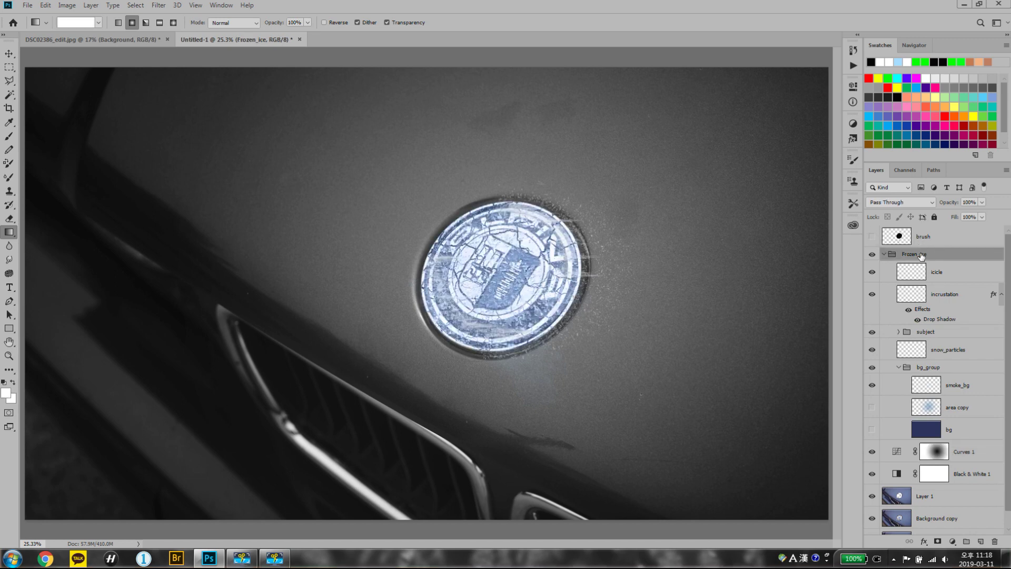
scroll(890, 254, down, 1)
click(885, 237)
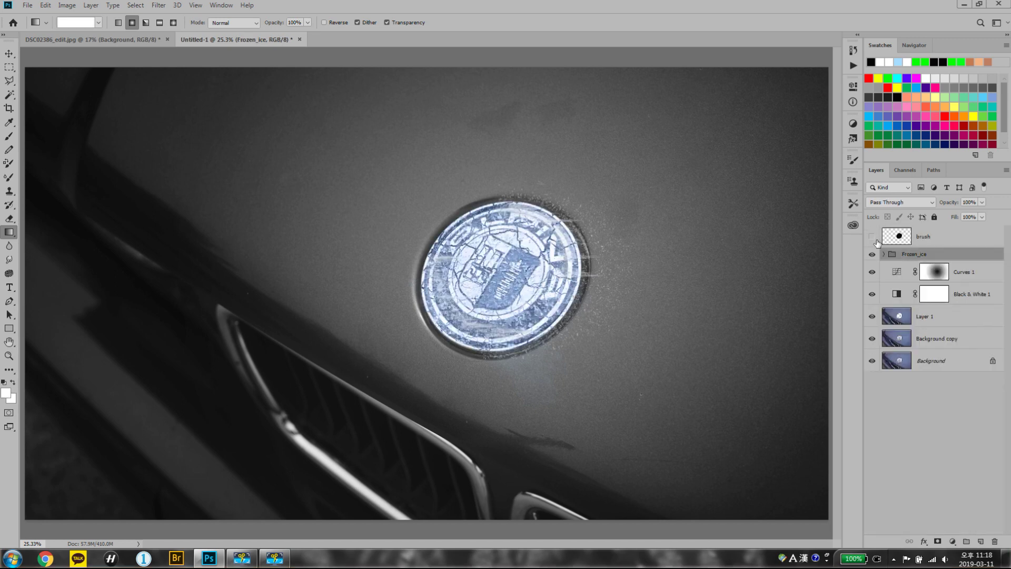
Merge duplicates of everything from the Frozen_ice group down to Background into one layer, and hide the originals above Background
shift+click(942, 362)
key(ctrl+j)
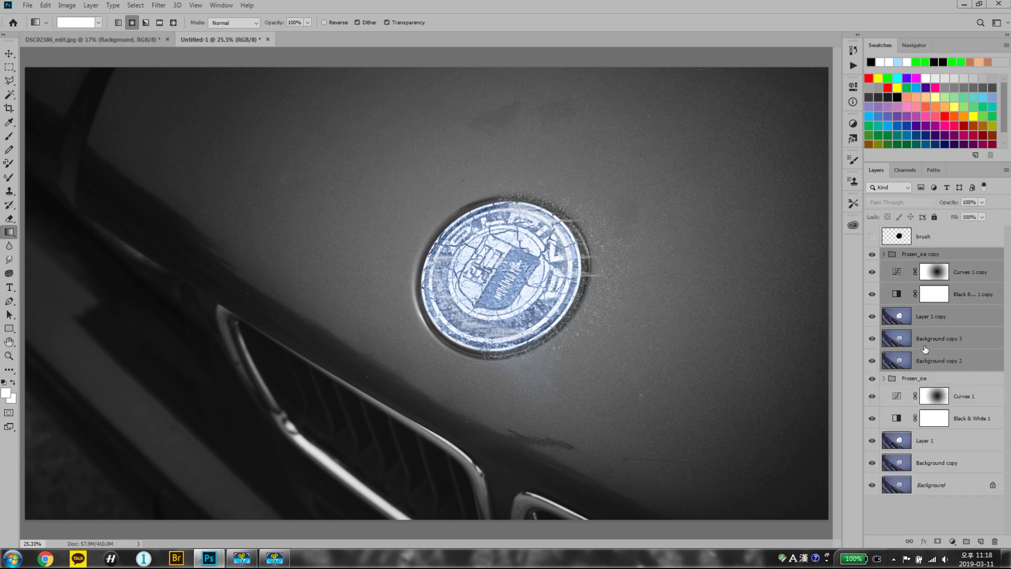
key(ctrl+e)
drag(872, 314, 871, 363)
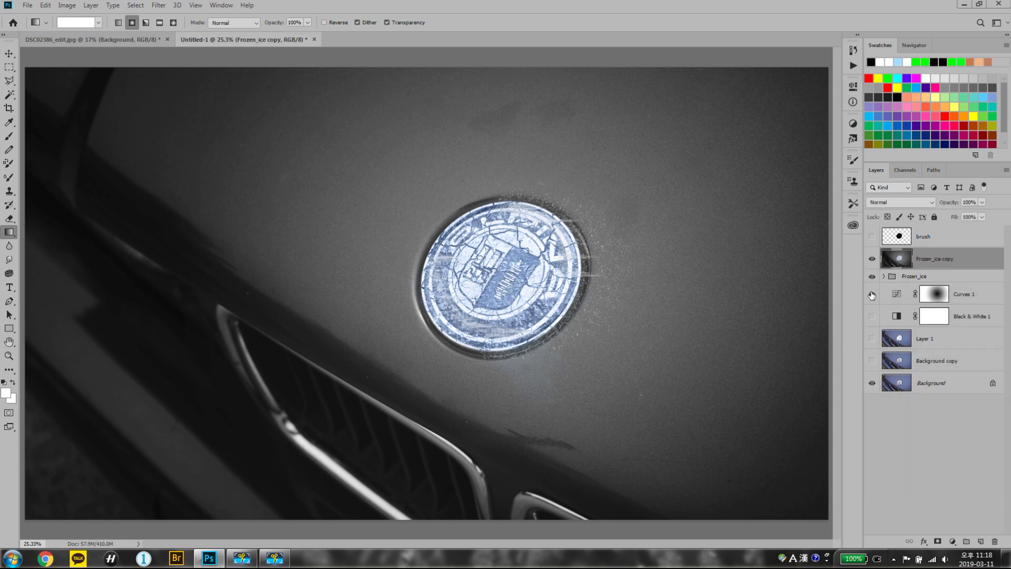
Compare the image before and after the ice effect by toggling the merged layer's visibility, both in full and close up on the badge
click(871, 259)
click(871, 258)
click(871, 259)
click(872, 259)
key(z)
drag(547, 258, 627, 240)
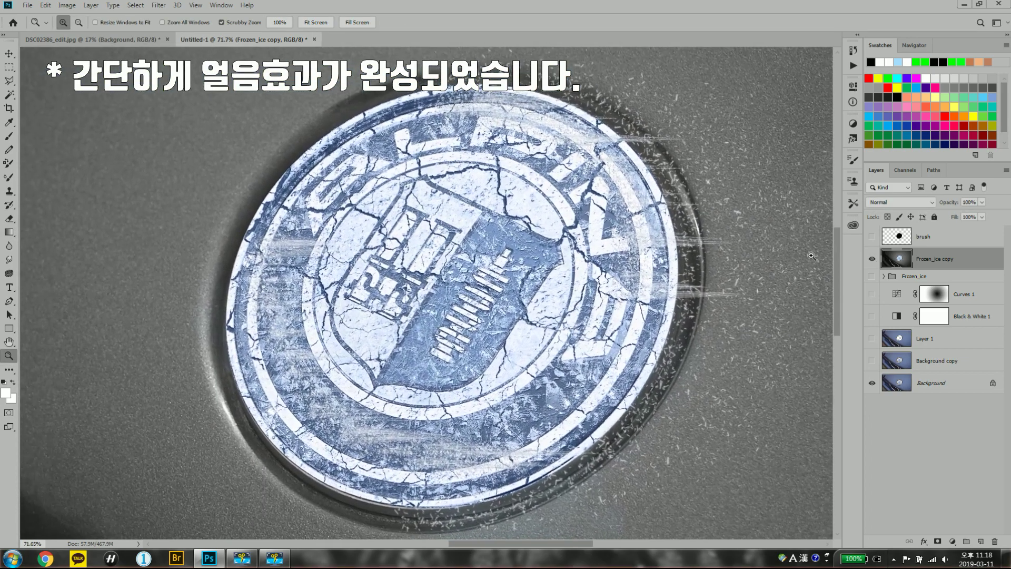
click(872, 257)
click(872, 258)
click(872, 260)
click(872, 260)
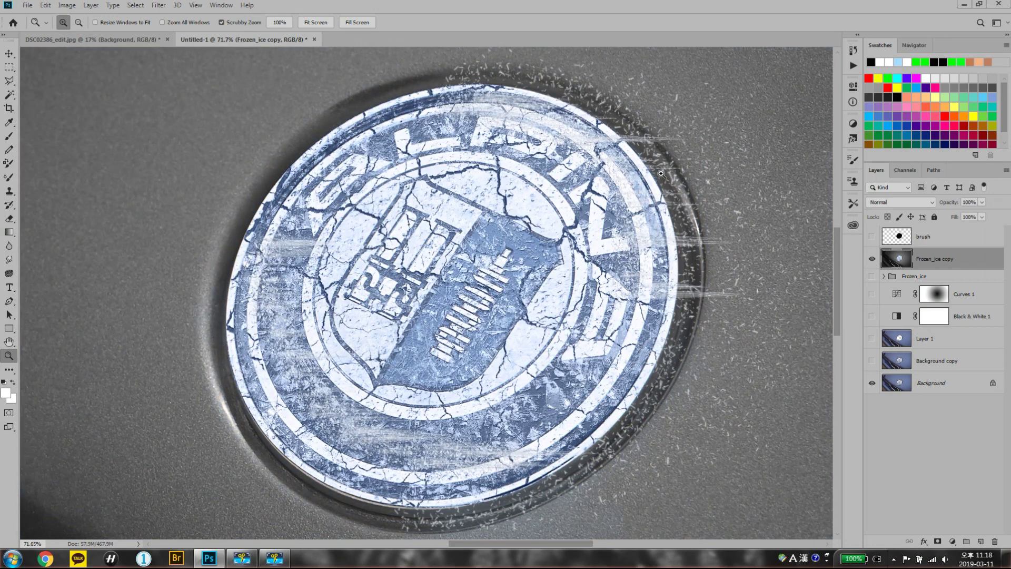
Examine the whole finished image in full screen mode on a black surround
key(f)
key(f)
drag(756, 226, 709, 243)
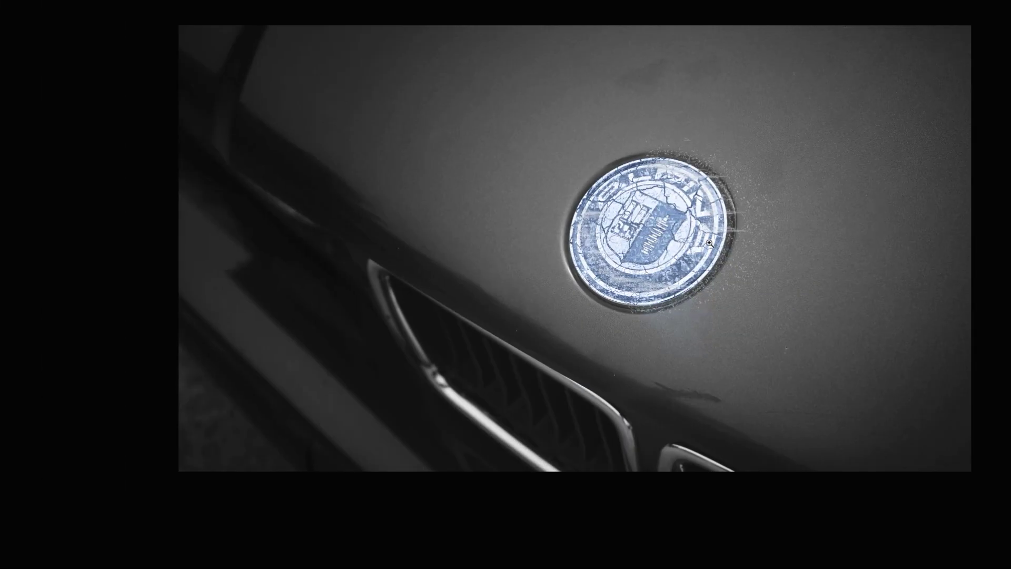
scroll(713, 232, up, 1)
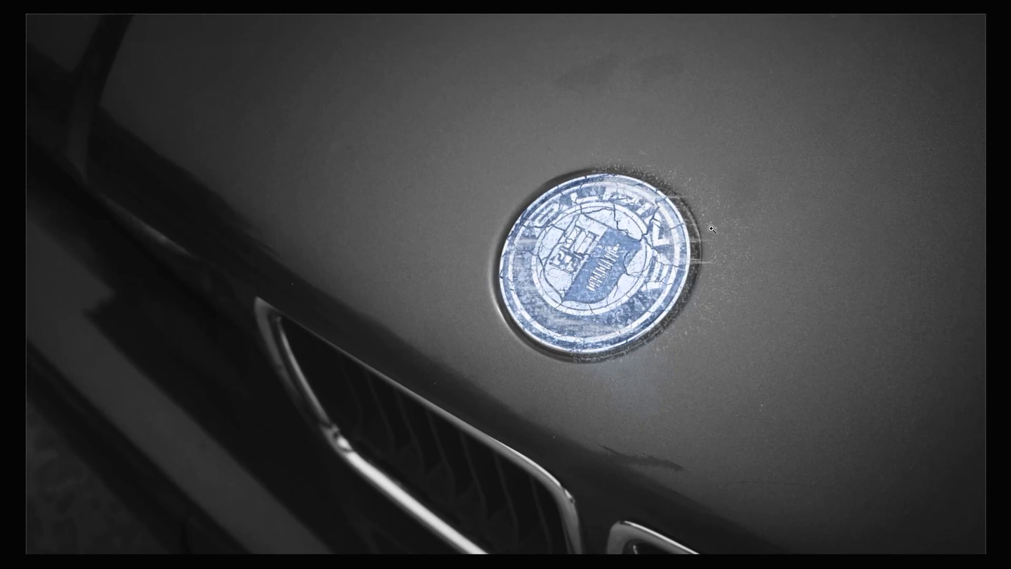